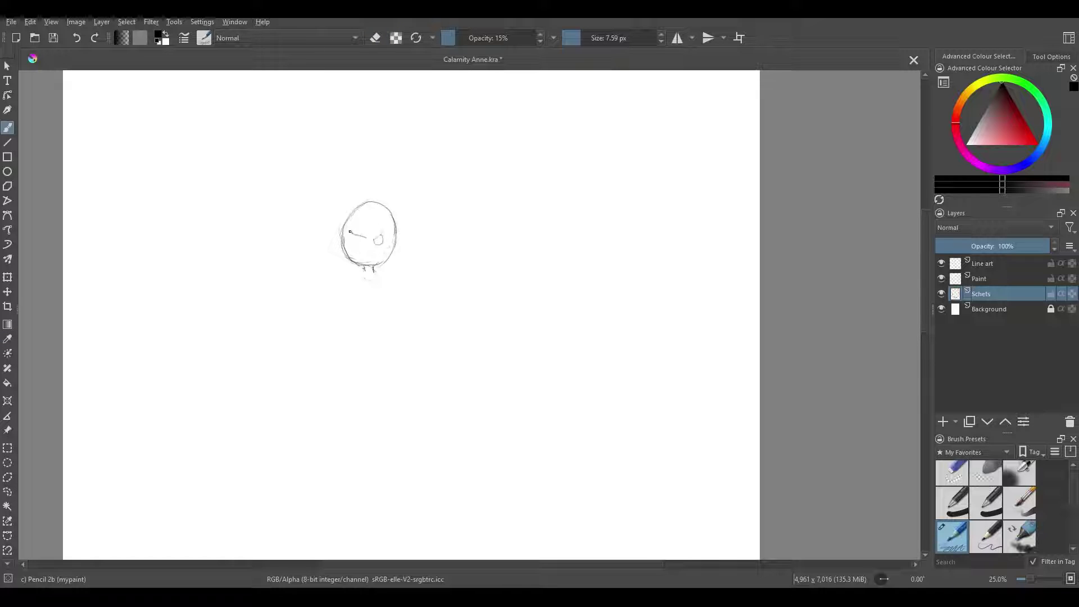
- Erase the misplaced eye and sketch angry eyes with slanted brows on the head
scroll(436, 249, "up", 3)
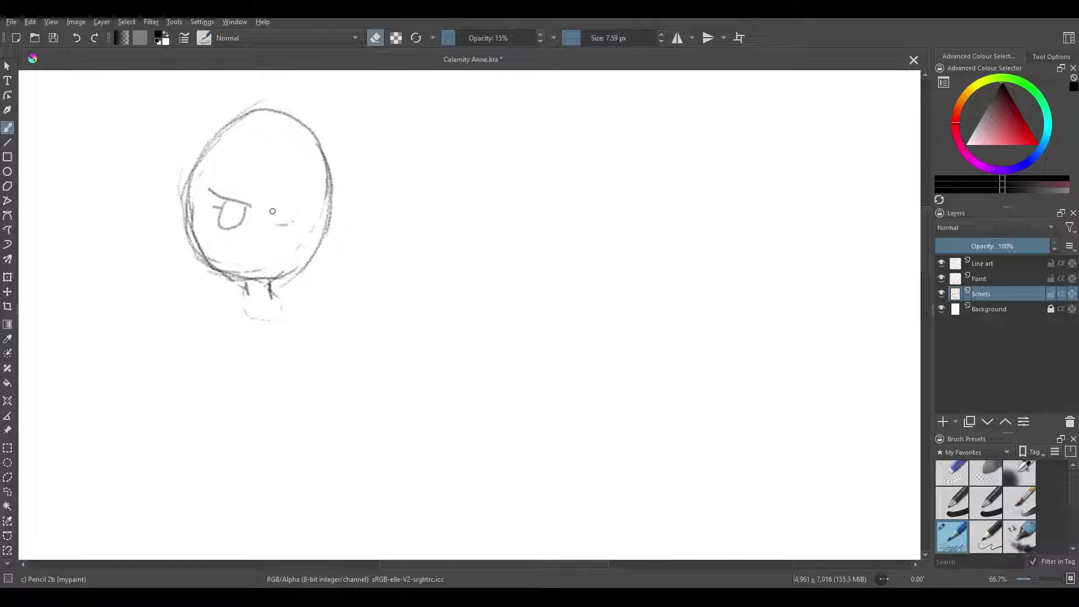
key("e")
mouse_move(284, 191)
left_mouse_down()
mouse_move(213, 212)
mouse_move(220, 219)
left_mouse_up()
key("e")
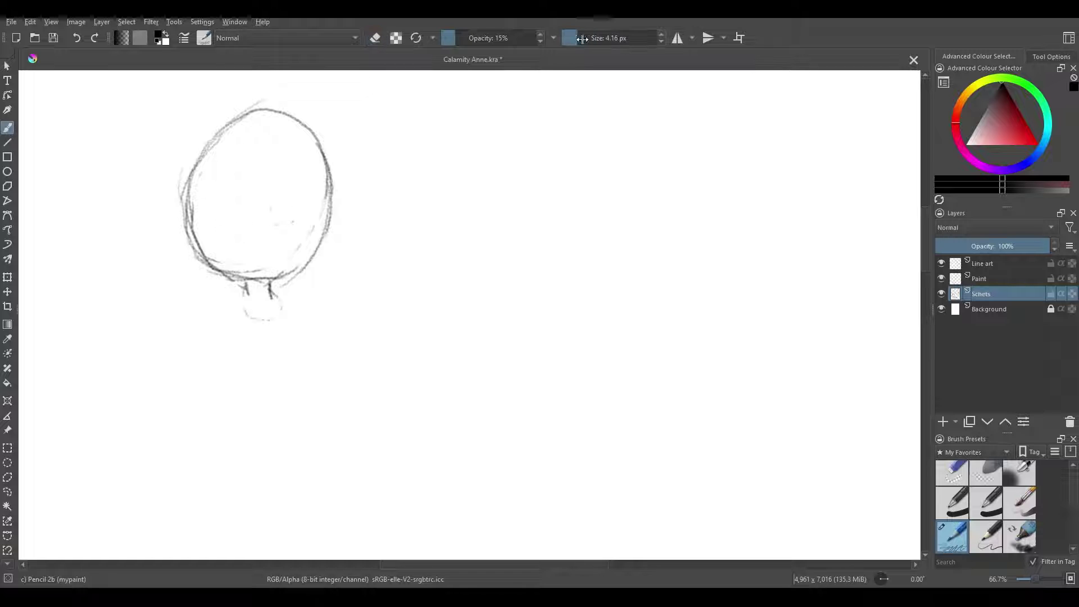
mouse_move(300, 189)
left_mouse_down()
mouse_move(270, 209)
mouse_move(287, 203)
left_mouse_up()
left_click_drag(219, 196, 252, 209)
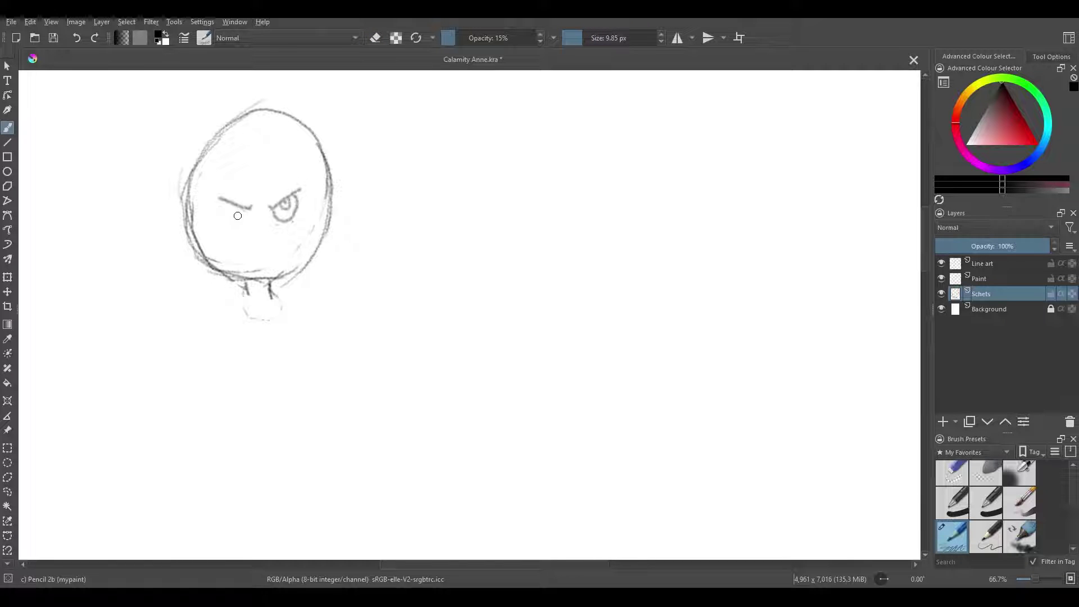
- Erase the stray construction lines around the head and redraw its outline more cleanly
key("e")
mouse_move(209, 143)
left_mouse_down()
mouse_move(243, 113)
mouse_move(296, 123)
mouse_move(321, 150)
left_mouse_up()
key("e")
left_click_drag(192, 180, 323, 148)
key("e")
mouse_move(329, 185)
left_mouse_down()
mouse_move(263, 298)
mouse_move(194, 274)
left_mouse_up()
key("e")
- Sketch a small collar and a double-lined V-shaped neckline below the head
key("e")
key("e")
mouse_move(319, 277)
left_mouse_down()
mouse_move(308, 276)
mouse_move(312, 357)
left_mouse_up()
key("minus")
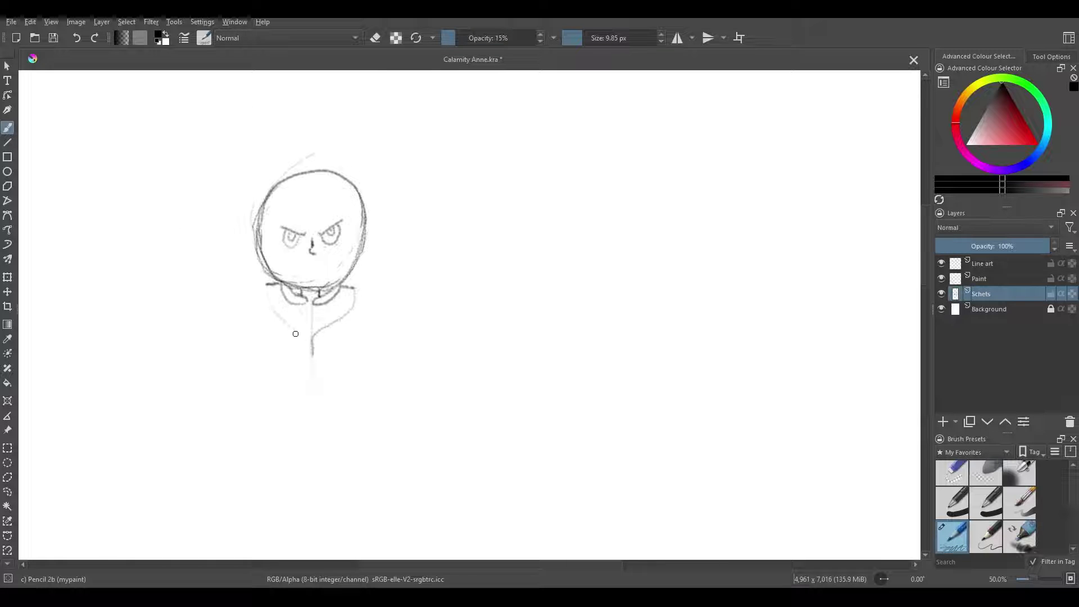
mouse_move(266, 285)
left_mouse_down()
mouse_move(317, 322)
mouse_move(311, 311)
mouse_move(313, 375)
mouse_move(312, 339)
mouse_move(338, 319)
mouse_move(314, 347)
mouse_move(361, 288)
mouse_move(333, 333)
mouse_move(296, 347)
mouse_move(274, 323)
mouse_move(314, 369)
left_mouse_up()
key("e")
key("e")
left_click_drag(259, 285, 275, 322)
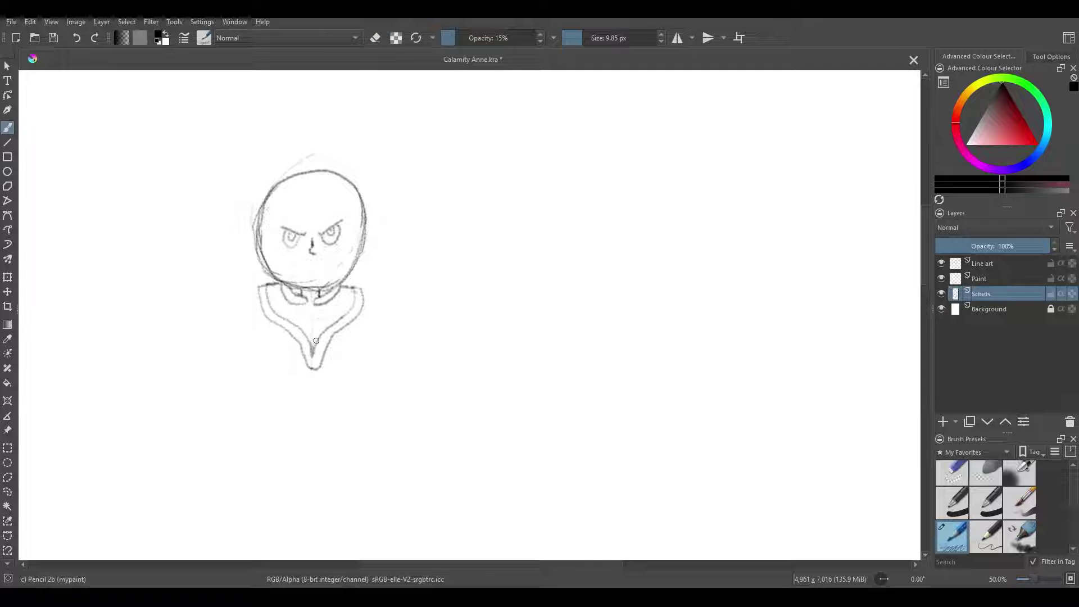
- Sketch both side lines of the torso running down from the neckline
left_click_drag(364, 307, 355, 414)
left_click_drag(266, 314, 279, 422)
key("e")
key("e")
key("minus")
key("e")
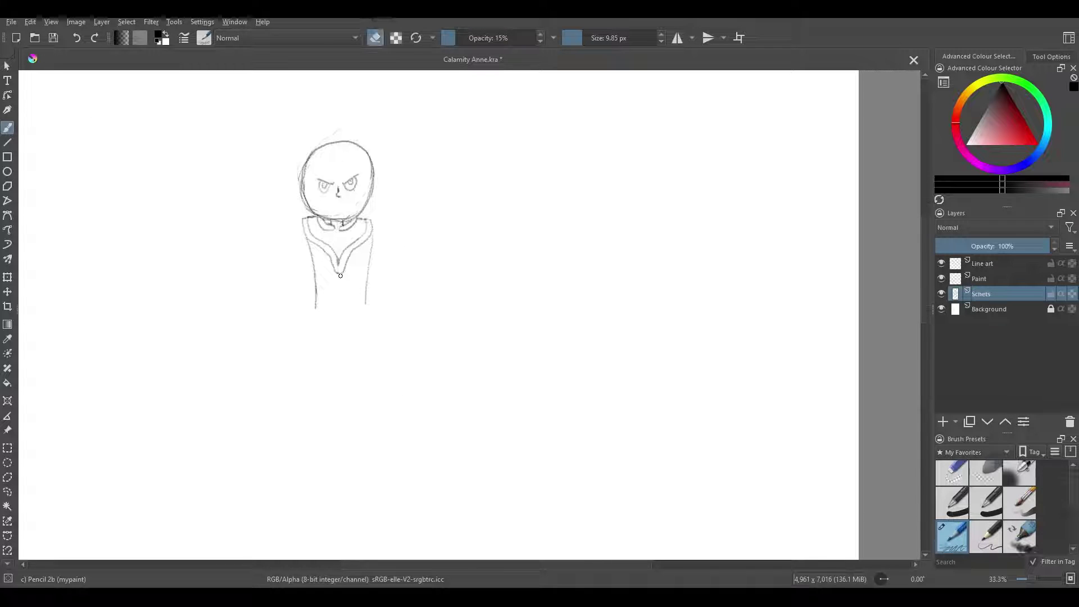
key("e")
- Add the centre line, the double chevron and the waistband to the lower torso
mouse_move(339, 275)
left_mouse_down()
mouse_move(339, 308)
mouse_move(315, 292)
mouse_move(318, 324)
left_mouse_up()
key("e")
key("e")
key("e")
key("e")
left_click_drag(316, 316, 319, 319)
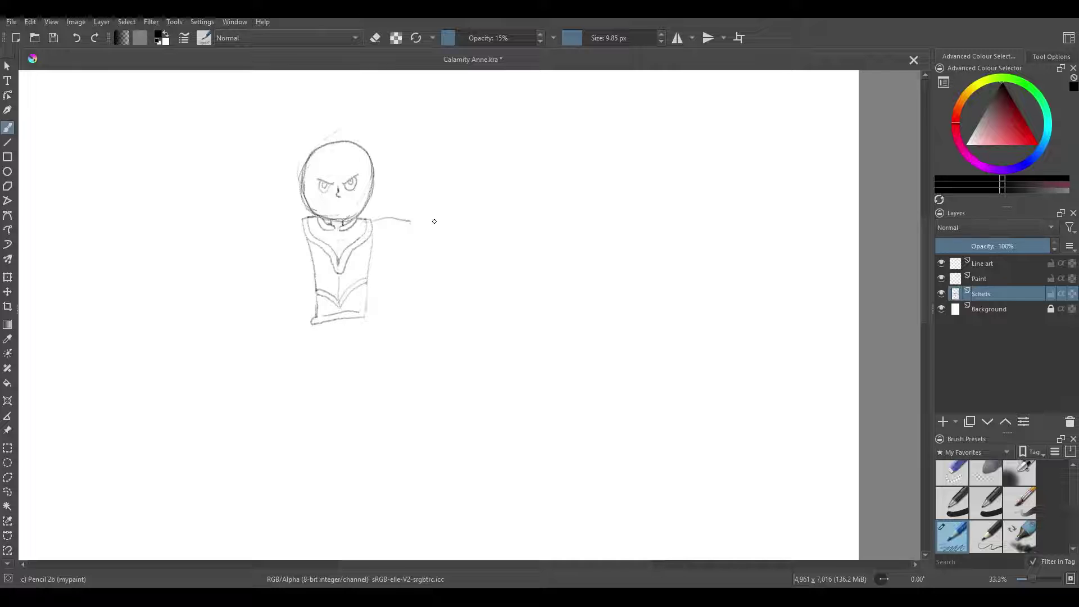
- Sketch short flared sleeves on both shoulders, cleaning up their outlines
key("e")
left_click_drag(261, 247, 259, 231)
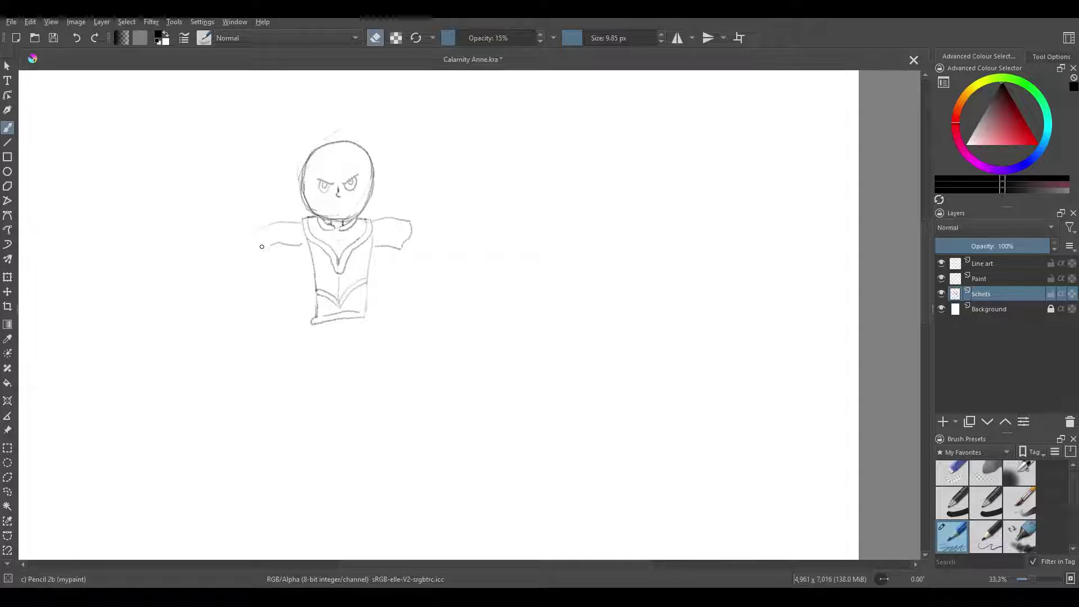
left_click_drag(427, 239, 377, 247)
key("e")
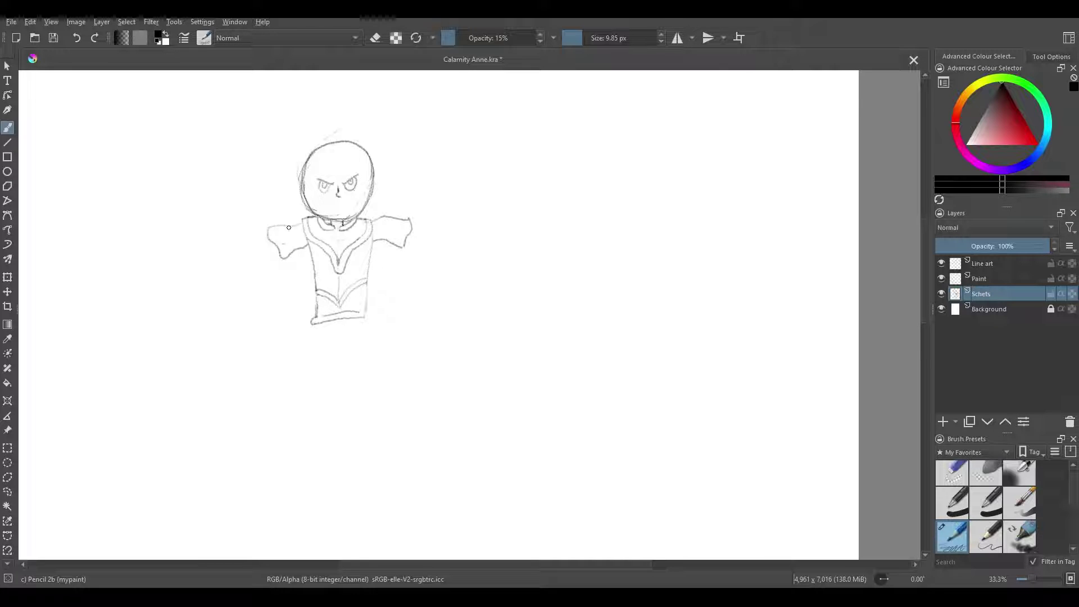
left_click_drag(413, 223, 539, 189)
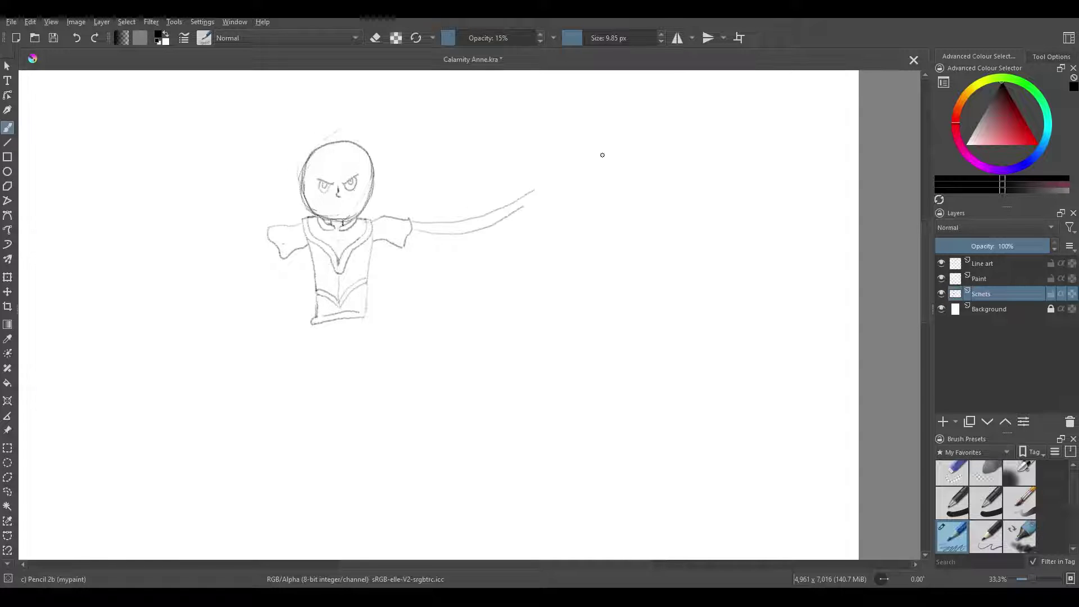
key("ctrl+z")
key("ctrl+z")
- Sketch a thin outstretched arm extending from each sleeve
left_click_drag(415, 223, 477, 215)
left_click_drag(266, 228, 188, 227)
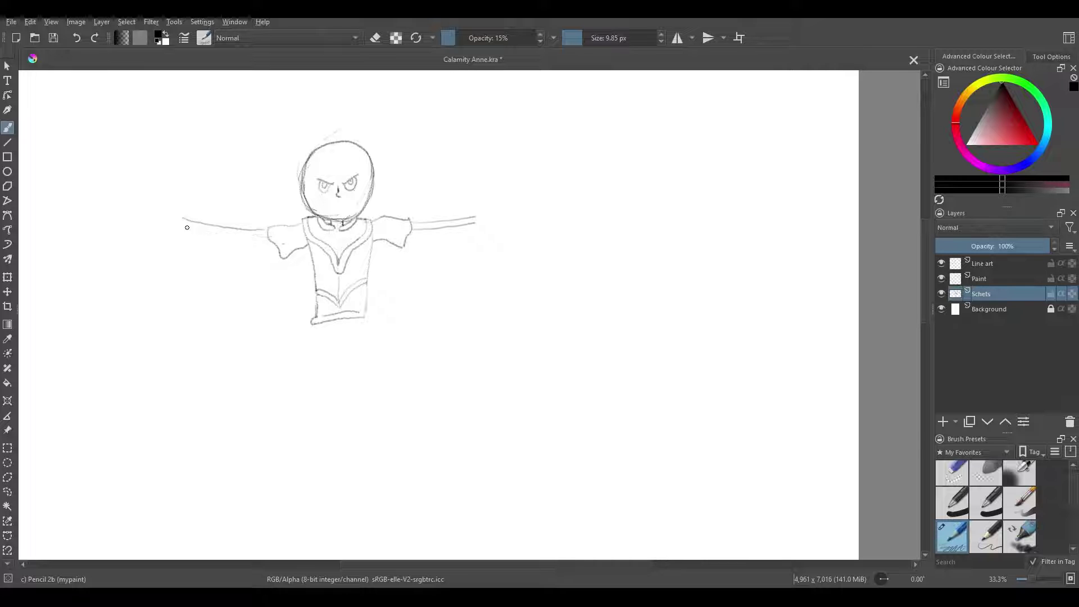
key("e")
- Sketch a flared skirt below the waistband with a double hem and pleat lines
key("minus")
key("minus")
key("plus")
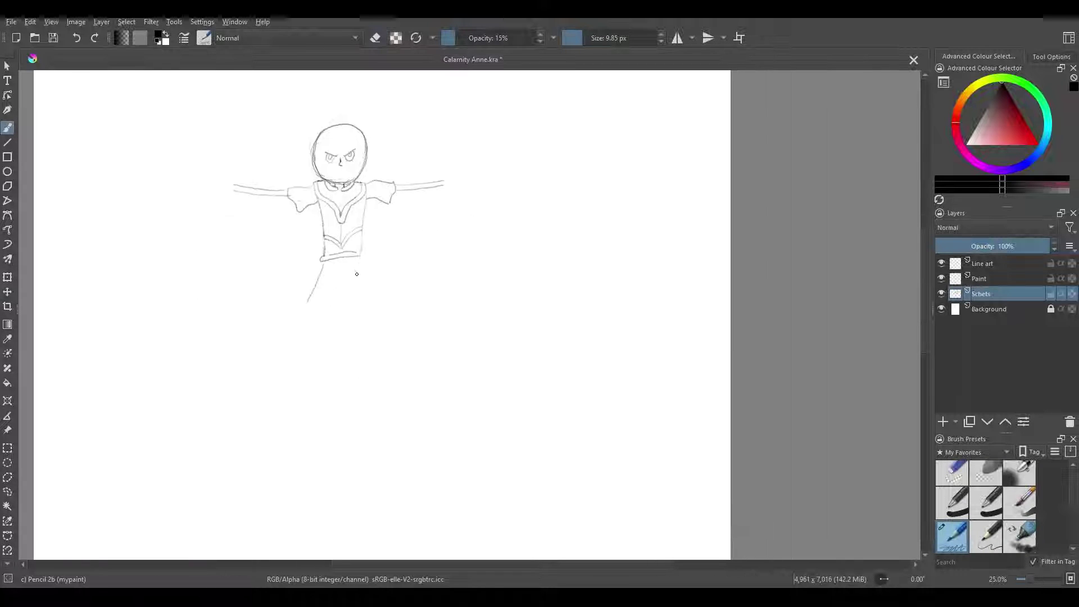
left_click_drag(359, 257, 378, 300)
left_click_drag(308, 303, 379, 301)
left_click_drag(307, 308, 352, 307)
left_click_drag(332, 261, 328, 298)
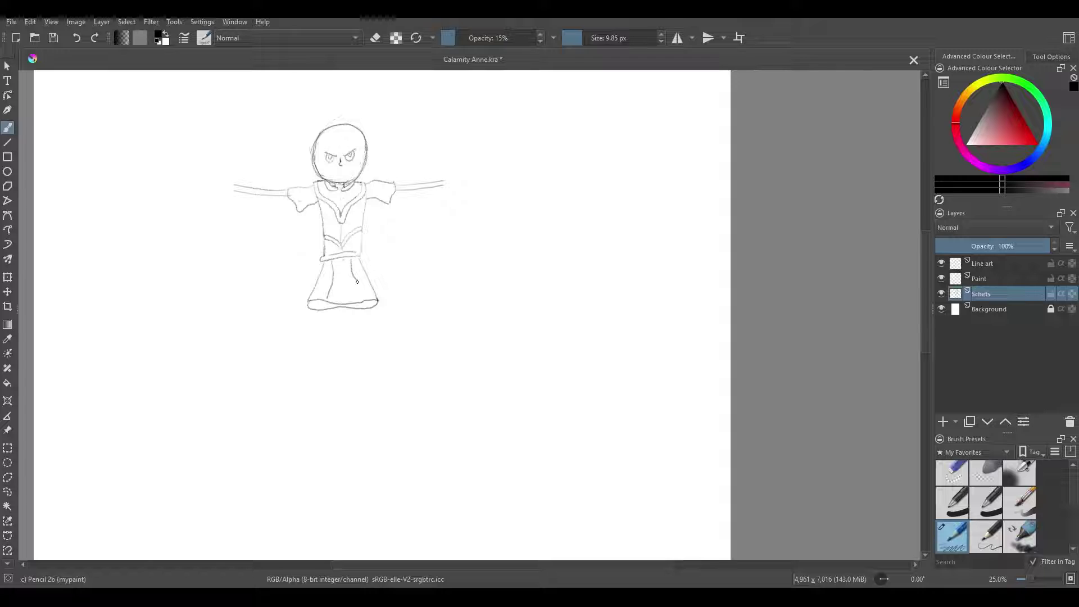
- Sketch the legs below the skirt, one long and straight and the other short and raised
mouse_move(350, 258)
left_mouse_down()
mouse_move(359, 290)
mouse_move(344, 308)
mouse_move(362, 308)
mouse_move(338, 305)
mouse_move(360, 304)
mouse_move(337, 394)
left_mouse_up()
key("e")
key("e")
key("e")
key("e")
key("e")
mouse_move(349, 306)
left_mouse_down()
mouse_move(361, 360)
mouse_move(348, 389)
mouse_move(349, 319)
mouse_move(348, 343)
left_mouse_up()
left_click_drag(358, 303, 349, 347)
key("e")
key("e")
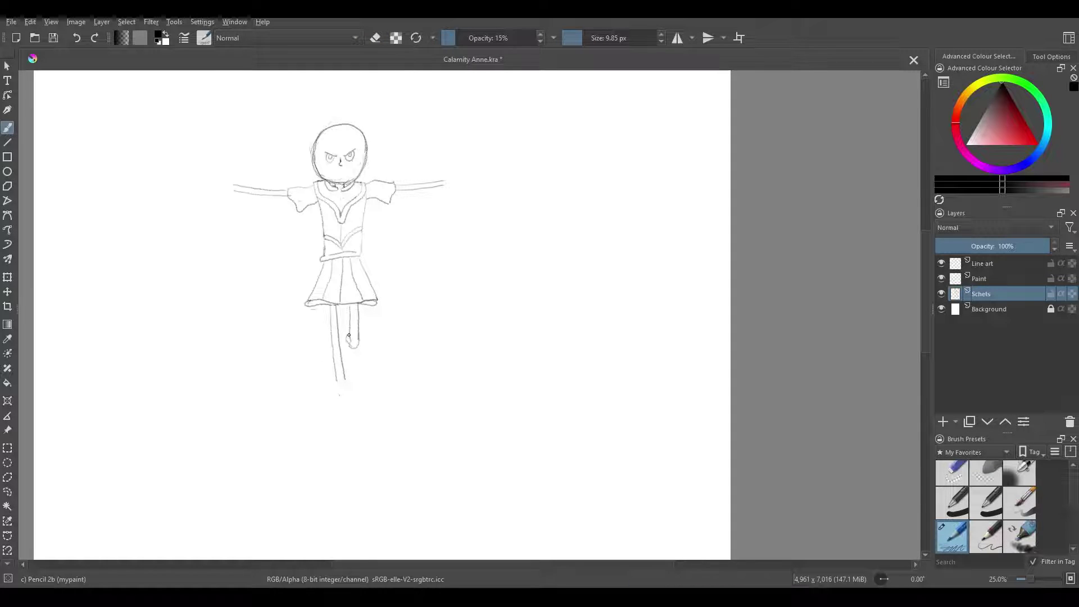
- Sketch an ear on each side of the head, erasing the overlapping lines
scroll(367, 335, "up", 3)
key("e")
key("e")
left_click_drag(359, 340, 366, 380)
key("e")
key("e")
mouse_move(221, 346)
left_mouse_down()
mouse_move(220, 386)
mouse_move(222, 376)
left_mouse_up()
key("e")
key("e")
- Redraw the head outline and the ear on the character's left-hand side of the canvas
left_click_drag(224, 320, 255, 438)
key("e")
key("e")
key("e")
mouse_move(205, 346)
left_mouse_down()
mouse_move(222, 362)
mouse_move(220, 383)
left_mouse_up()
key("e")
key("e")
key("e")
- Sketch a tall outline of spiky, upswept hair around the head
mouse_move(360, 396)
left_mouse_down()
mouse_move(405, 347)
mouse_move(429, 243)
mouse_move(415, 195)
mouse_move(372, 135)
left_mouse_up()
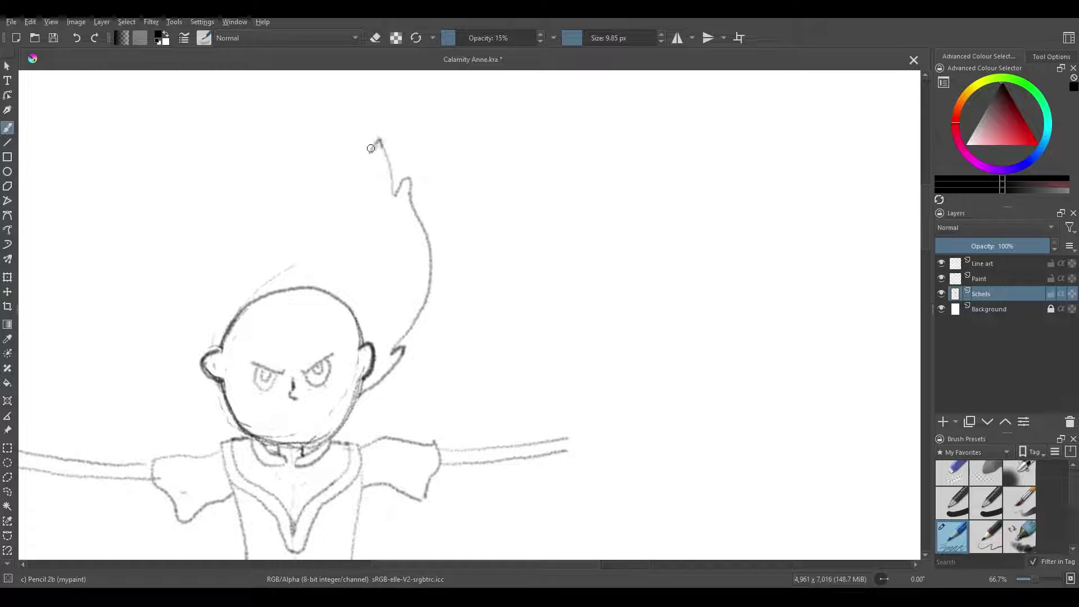
key("minus")
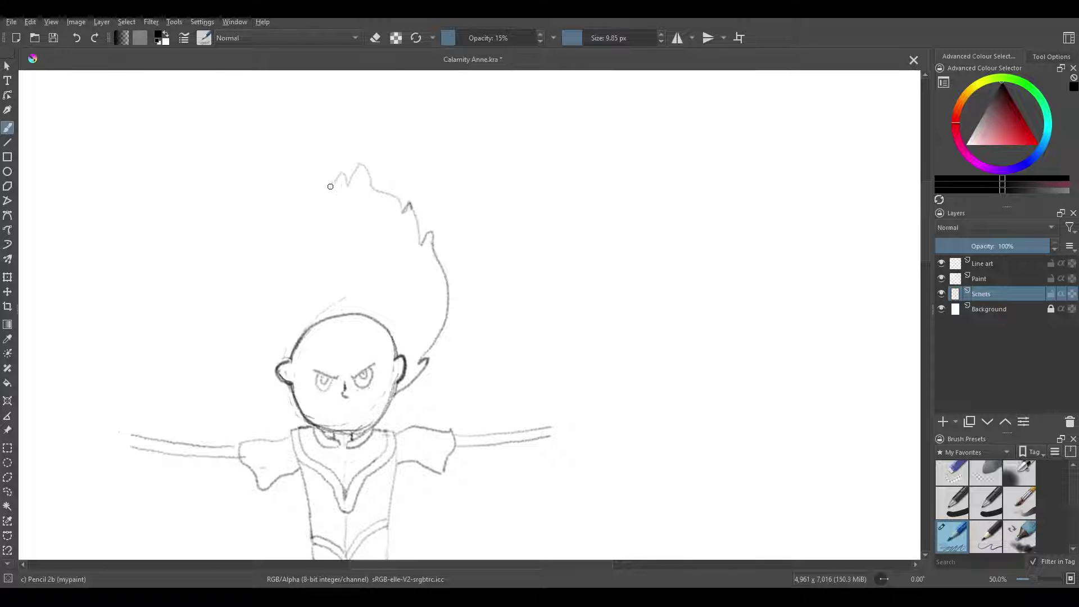
left_click_drag(331, 186, 263, 269)
- Erase the upper and left parts of the hair outline with a brush size of about 41 px
key("bracketright")
key("bracketright")
key("bracketright")
key("bracketright")
key("bracketright")
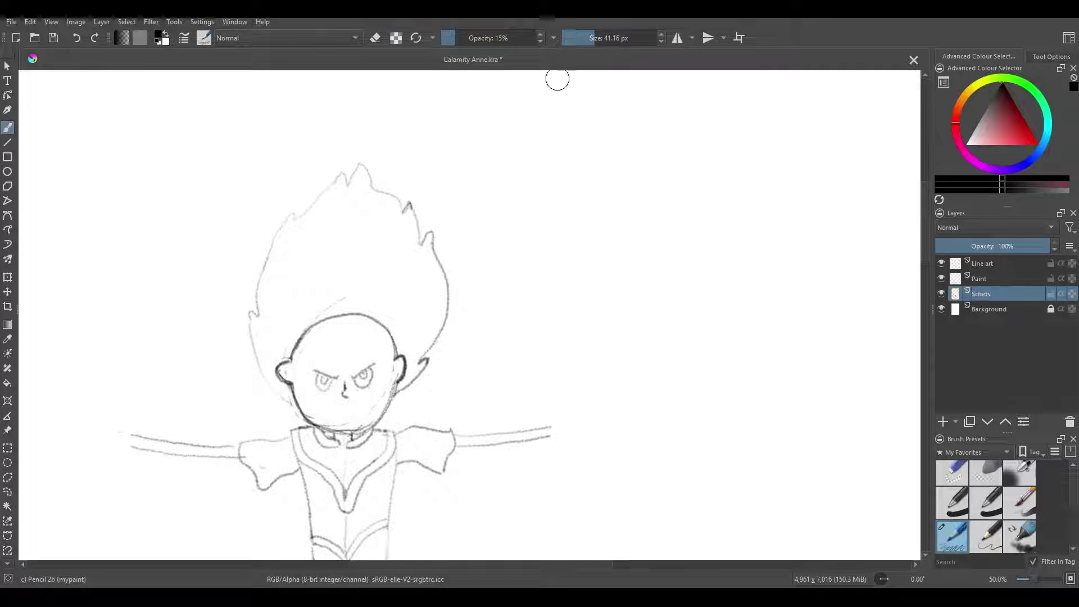
key("e")
mouse_move(427, 224)
left_mouse_down()
mouse_move(304, 205)
mouse_move(256, 347)
mouse_move(291, 405)
left_mouse_up()
key("e")
- Redraw the hair as a lower, rounder spiky outline with an 11.58 px brush
key("bracketleft")
key("bracketleft")
key("bracketleft")
key("bracketleft")
mouse_move(277, 278)
left_mouse_down()
mouse_move(369, 211)
mouse_move(415, 240)
mouse_move(448, 284)
mouse_move(443, 275)
left_mouse_up()
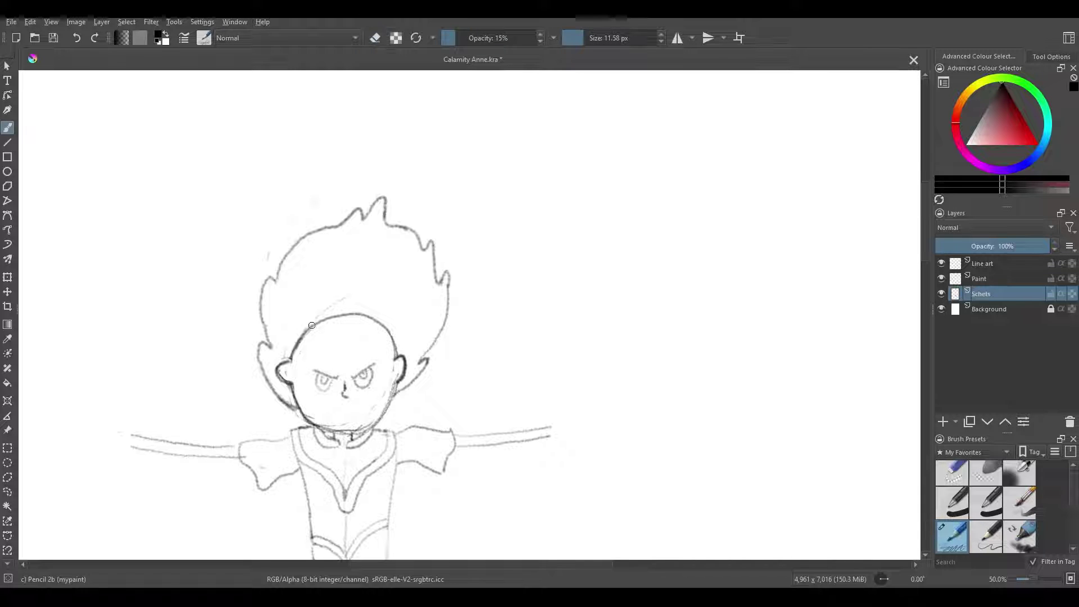
- Sketch branch-like growths sticking out of the hair's top and left edge, and a jagged fringe across the forehead
mouse_move(410, 228)
left_mouse_down()
mouse_move(435, 271)
mouse_move(416, 187)
left_mouse_up()
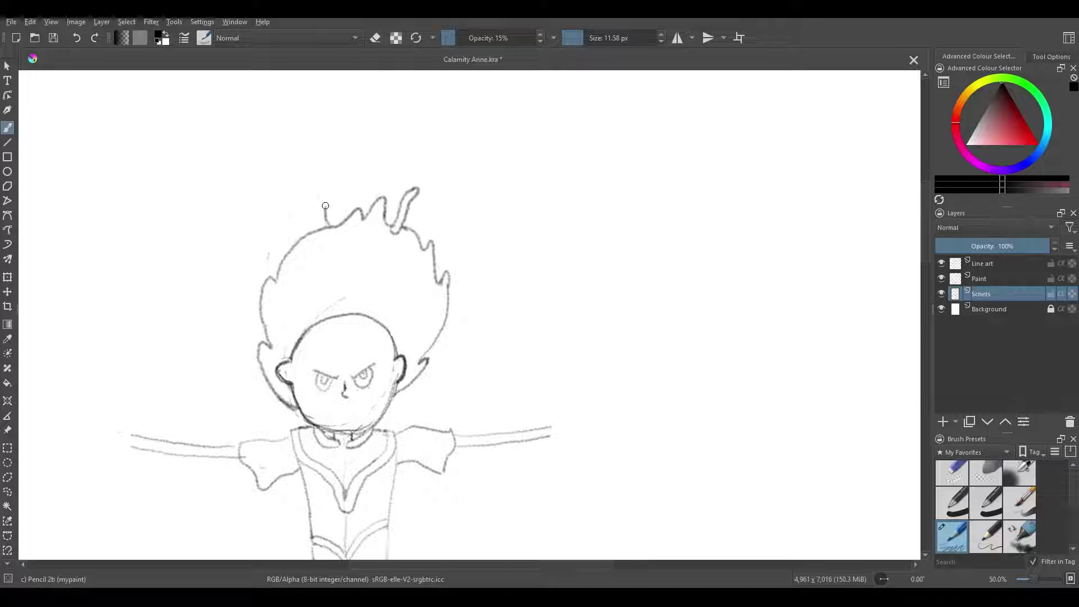
left_click_drag(282, 279, 259, 242)
left_click_drag(263, 340, 237, 278)
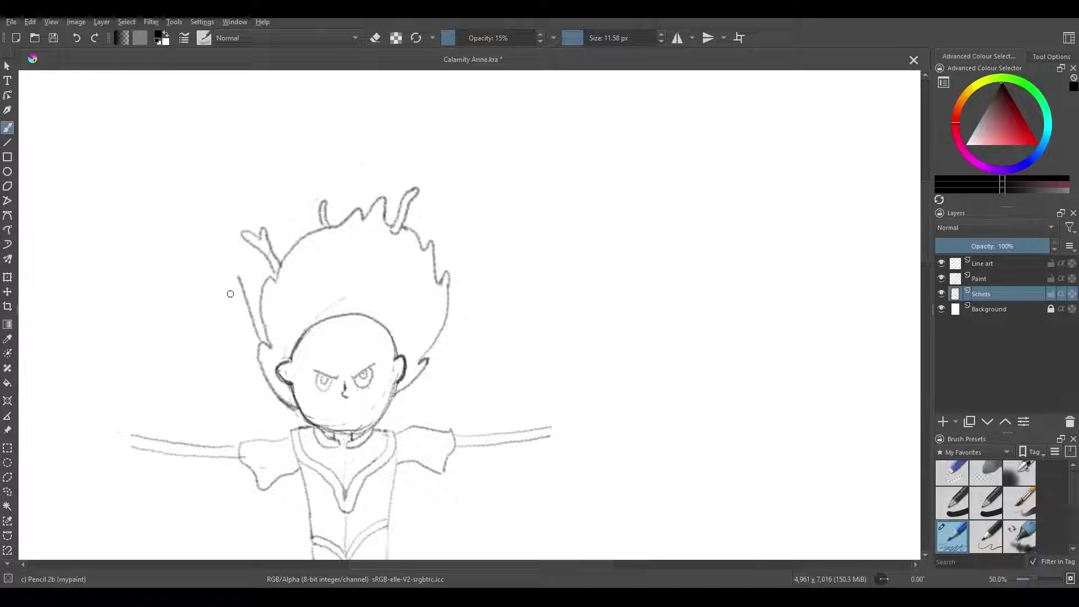
key("ctrl+z")
left_click_drag(253, 331, 235, 287)
mouse_move(261, 351)
left_mouse_down()
mouse_move(223, 284)
mouse_move(246, 324)
mouse_move(348, 315)
mouse_move(374, 329)
mouse_move(309, 338)
mouse_move(395, 324)
left_mouse_up()
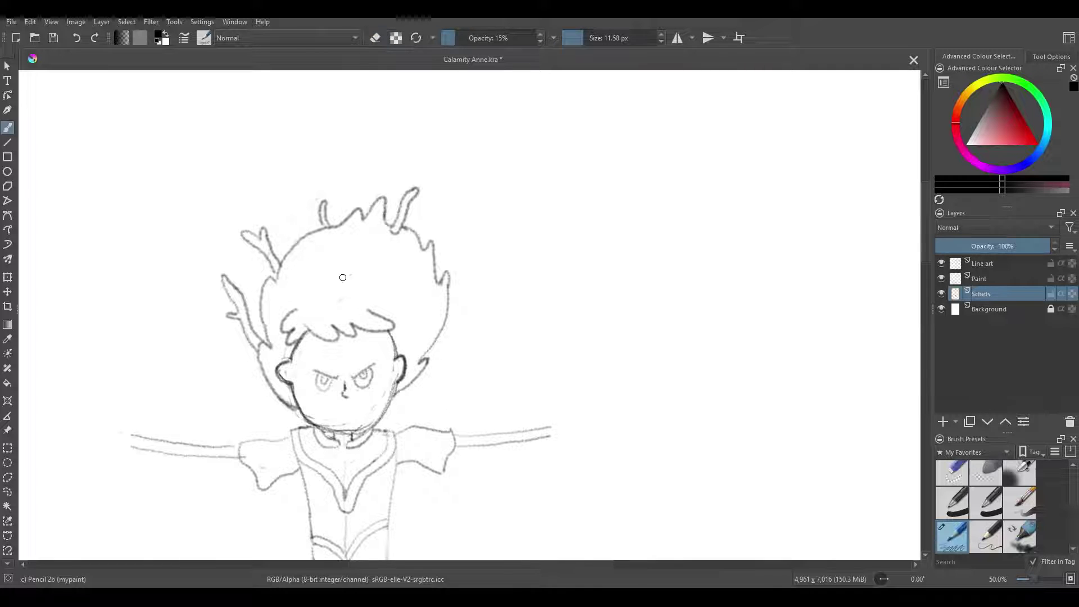
- Add curled and lobed coral-like growths inside the hair and along its outer edges
mouse_move(332, 282)
left_mouse_down()
mouse_move(362, 261)
mouse_move(338, 261)
mouse_move(349, 272)
mouse_move(308, 260)
mouse_move(312, 280)
mouse_move(378, 278)
mouse_move(396, 261)
left_mouse_up()
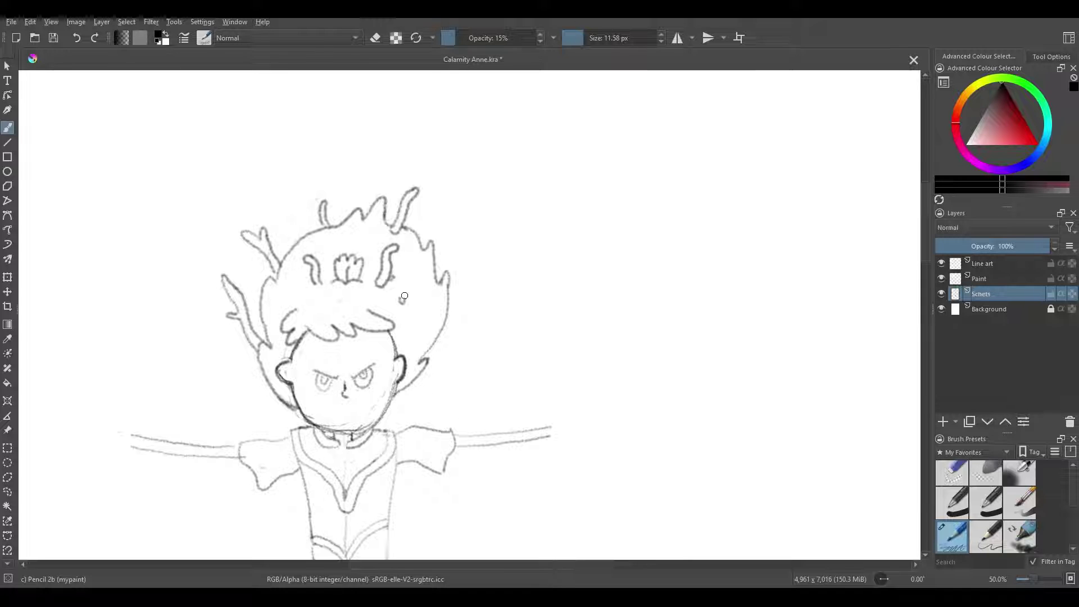
mouse_move(415, 202)
left_mouse_down()
mouse_move(423, 194)
mouse_move(425, 241)
left_mouse_up()
left_click_drag(210, 287, 235, 290)
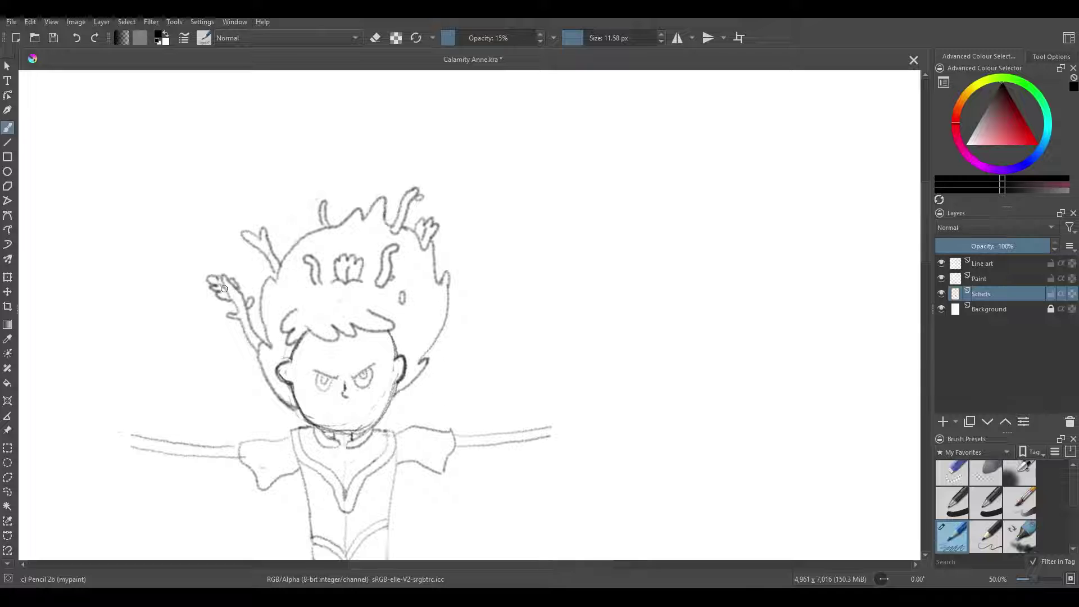
left_click_drag(452, 255, 430, 298)
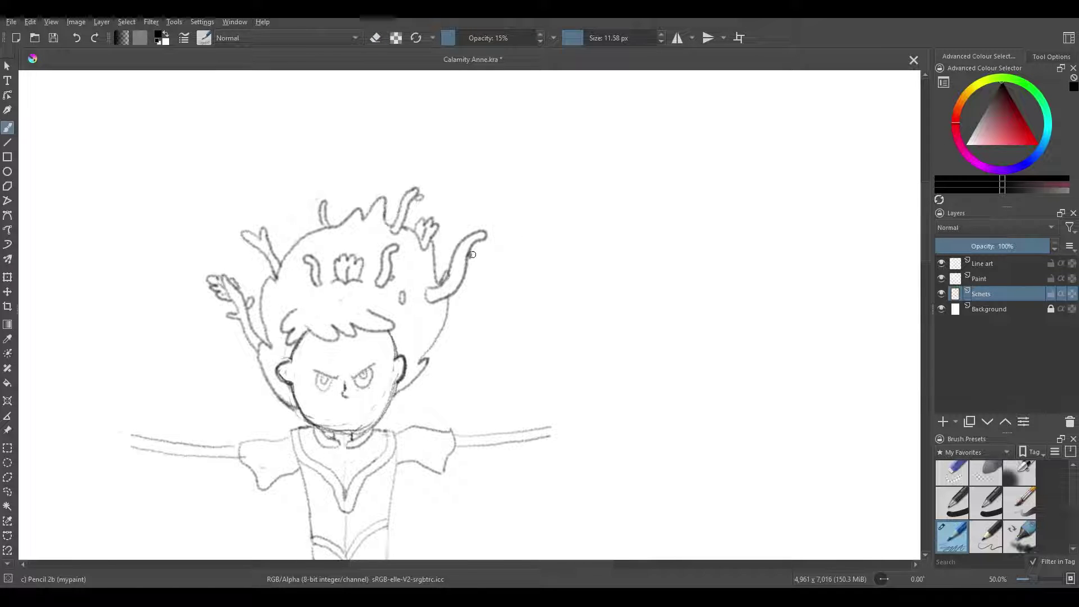
left_click_drag(473, 254, 469, 275)
mouse_move(402, 388)
left_mouse_down()
mouse_move(395, 318)
mouse_move(321, 340)
left_mouse_up()
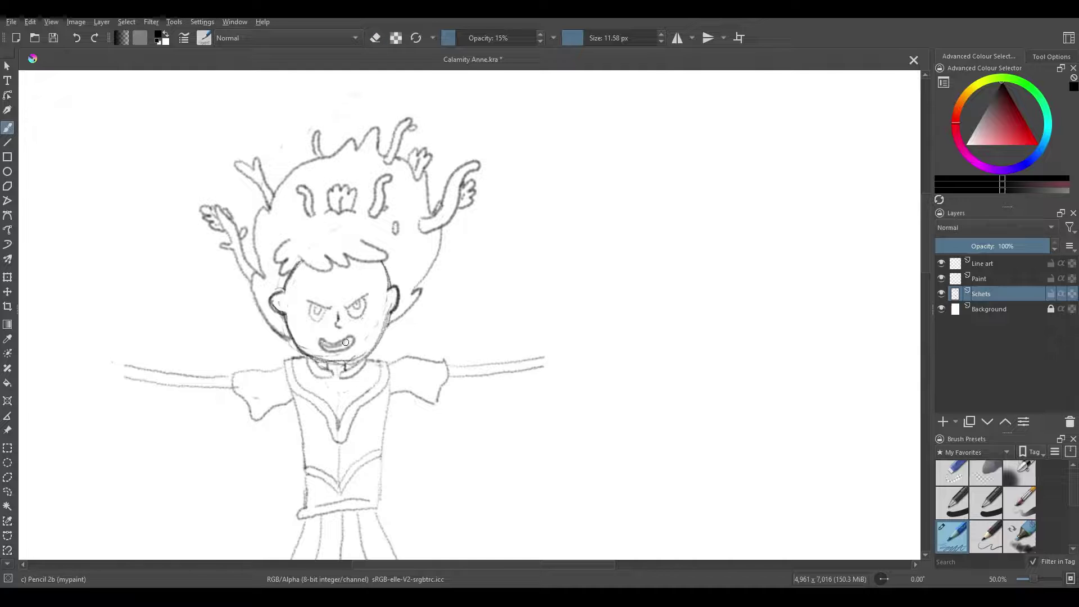
key("ctrl+z")
key("ctrl+shift+z")
key("ctrl+z")
- Erase the stray lines inside the face and redraw the right jaw line darker
scroll(370, 381, "up", 3)
key("e")
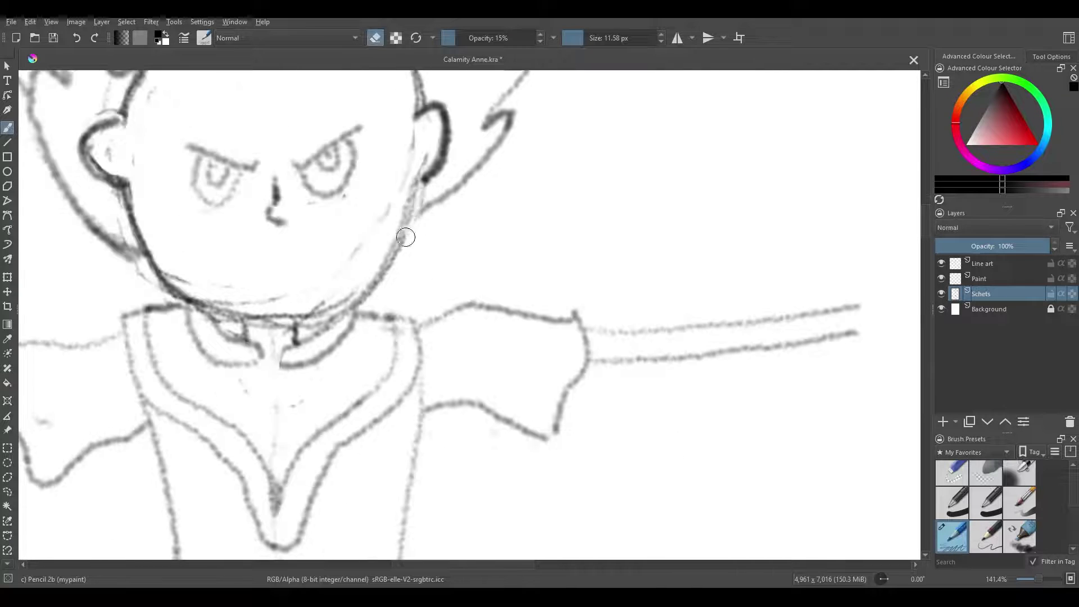
key("e")
left_click_drag(422, 183, 325, 317)
key("e")
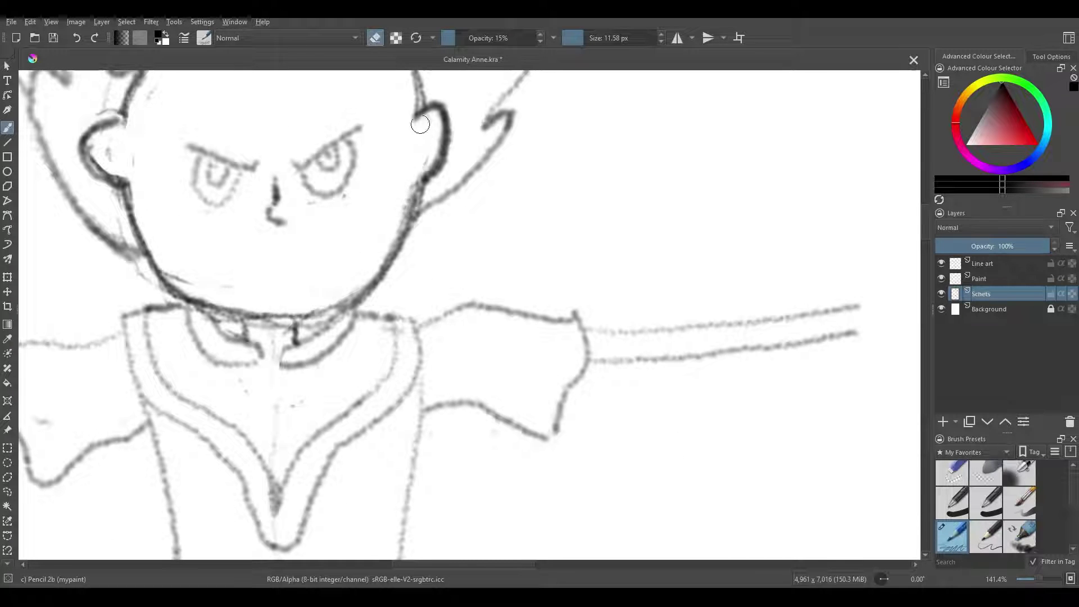
key("e")
left_click_drag(228, 272, 327, 267)
key("ctrl+z")
key("ctrl+z")
key("ctrl+z")
key("ctrl+z")
- Set the brush size to 4.64 px and sketch a snarling mouth with teeth
key("bracketright")
key("bracketright")
key("bracketright")
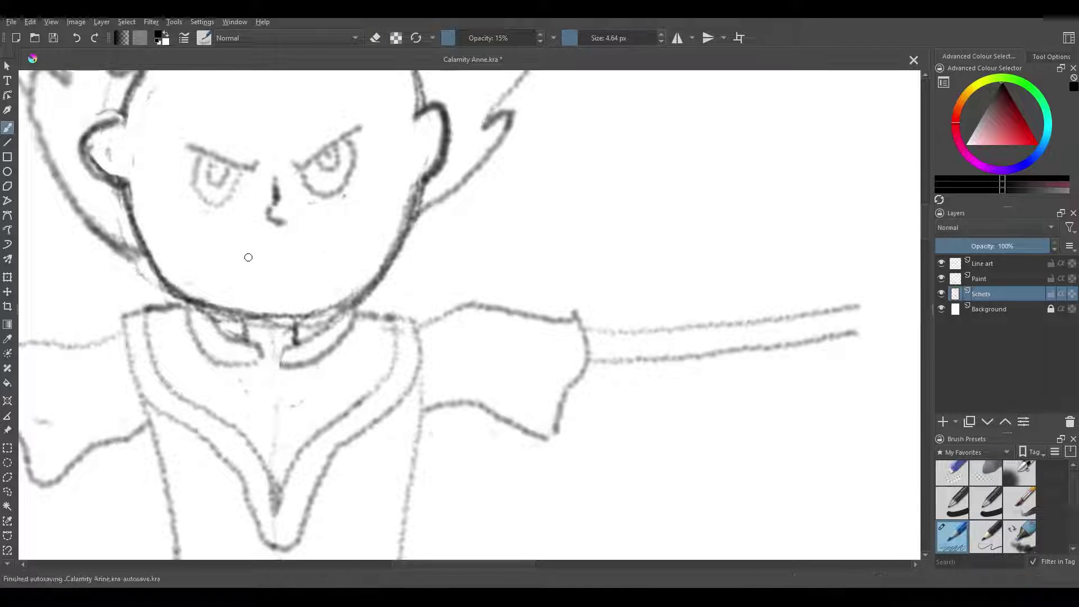
mouse_move(228, 274)
left_mouse_down()
mouse_move(329, 272)
mouse_move(301, 269)
left_mouse_up()
left_click_drag(243, 261, 242, 281)
scroll(320, 218, "down", 5)
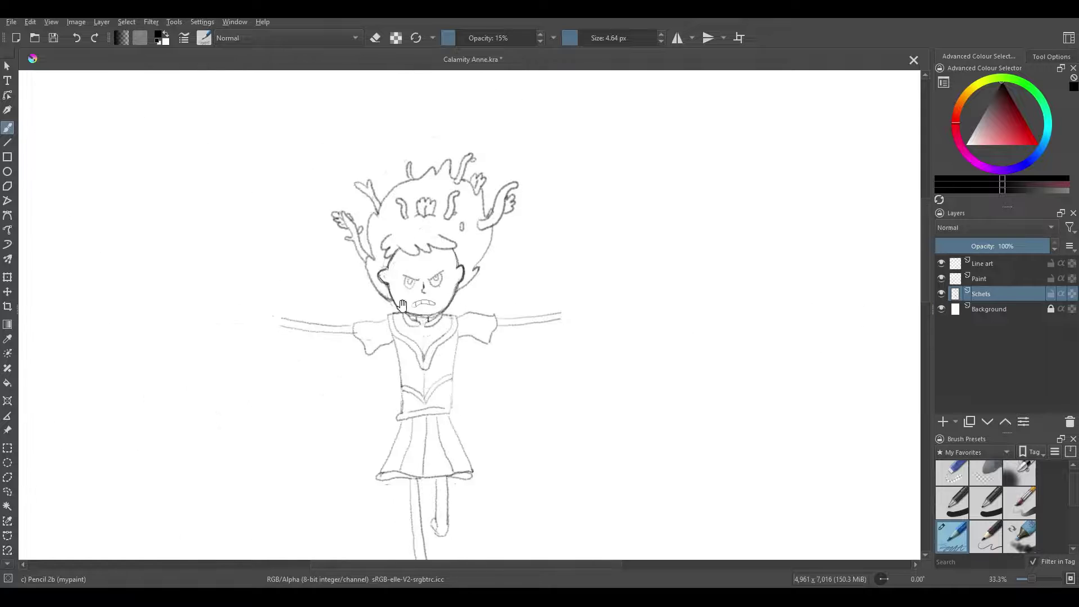
- Darken the slanted eyebrows and the eyes, undoing the unwanted strokes
scroll(241, 203, "up", 4)
left_click_drag(242, 204, 287, 171)
key("ctrl+z")
key("ctrl+z")
mouse_move(154, 186)
left_mouse_down()
mouse_move(209, 206)
mouse_move(185, 201)
left_mouse_up()
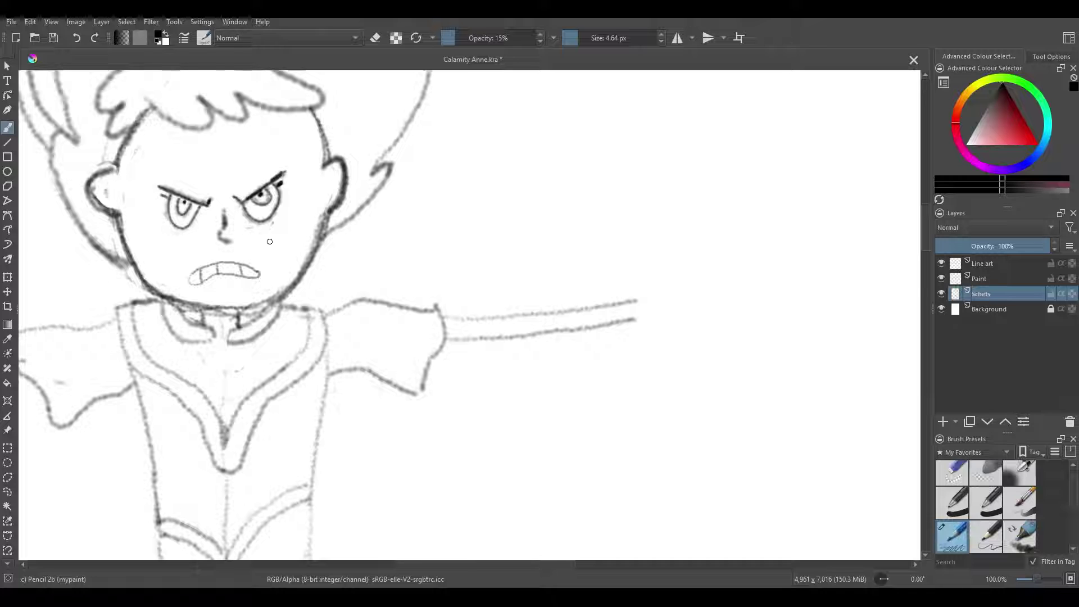
- Rework the outline and tooth lines of the snarling mouth
mouse_move(190, 274)
left_mouse_down()
mouse_move(259, 276)
mouse_move(225, 284)
mouse_move(258, 278)
mouse_move(219, 268)
left_mouse_up()
key("ctrl+z")
key("ctrl+z")
key("ctrl+z")
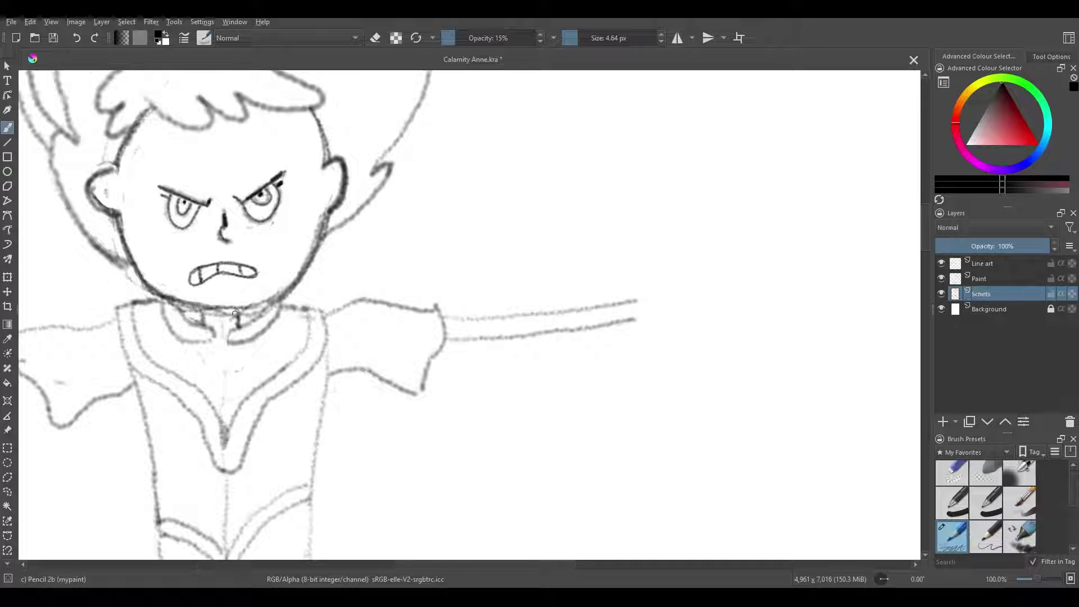
- Clean up the lines where the jaw meets the neck and collar
mouse_move(158, 290)
left_mouse_down()
mouse_move(271, 303)
mouse_move(186, 307)
left_mouse_up()
key("e")
key("e")
- Select the hair with its growths using a polygonal selection that passes above the eyes
key("minus")
key("minus")
left_click_drag(329, 198, 281, 230)
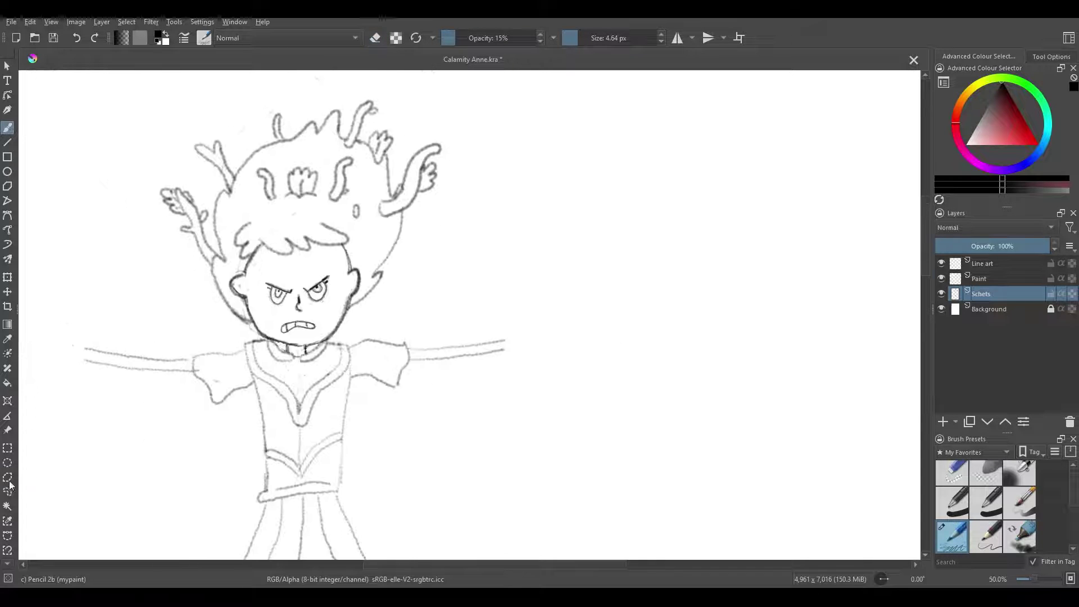
left_click(7, 476)
left_click(227, 313)
left_click(266, 271)
left_click(351, 300)
left_click(391, 295)
left_click(495, 152)
double_click(116, 233)
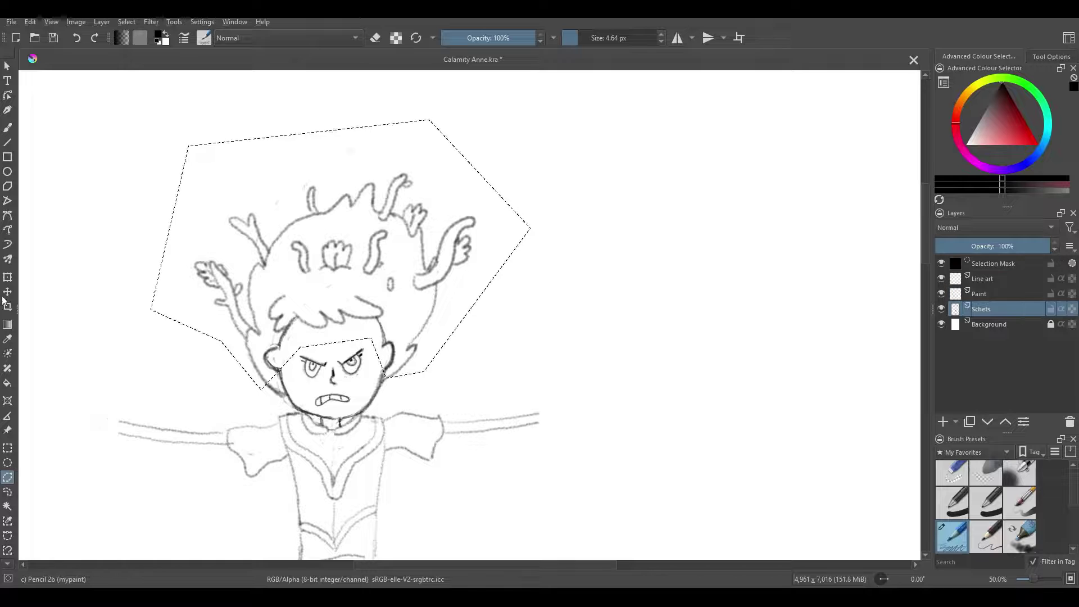
- Move the selected hair and its growths slightly lower on the head, and clear the selection
left_click(7, 292)
left_click_drag(279, 272, 282, 286)
key("ctrl+shift+a")
- Redraw the lines where the moved hair meets the face and ears, erasing leftover strokes
key("b")
mouse_move(369, 365)
left_mouse_down()
mouse_move(352, 301)
mouse_move(371, 289)
mouse_move(368, 315)
mouse_move(368, 295)
mouse_move(393, 326)
left_mouse_up()
key("e")
key("e")
key("e")
key("e")
key("e")
mouse_move(250, 315)
left_mouse_down()
mouse_move(248, 304)
mouse_move(256, 306)
mouse_move(243, 315)
mouse_move(265, 319)
left_mouse_up()
key("e")
key("e")
key("e")
scroll(265, 319, "down", 2)
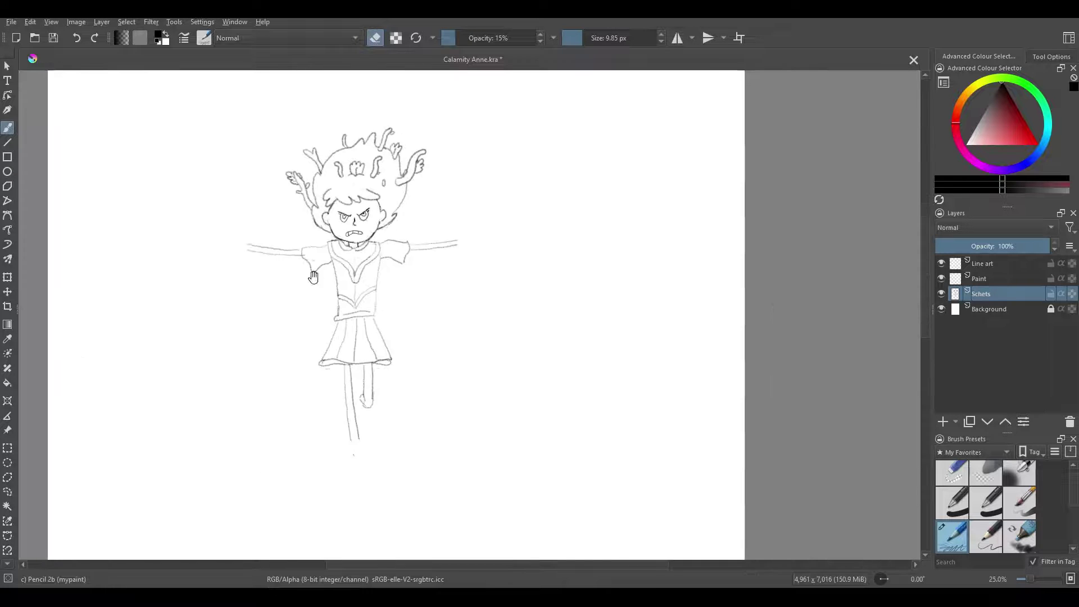
- Darken the outline of the arm on the drawing's right side and sketch a hand with two extended fingers
scroll(467, 205, "up", 3)
mouse_move(248, 181)
left_mouse_down()
mouse_move(365, 163)
mouse_move(465, 128)
mouse_move(428, 154)
mouse_move(464, 128)
mouse_move(434, 161)
mouse_move(400, 175)
mouse_move(411, 185)
mouse_move(398, 173)
mouse_move(401, 188)
mouse_move(415, 178)
mouse_move(424, 202)
mouse_move(390, 168)
mouse_move(421, 194)
mouse_move(396, 199)
mouse_move(416, 221)
mouse_move(413, 200)
mouse_move(440, 176)
left_mouse_up()
key("ctrl+z")
key("ctrl+z")
key("ctrl+z")
key("ctrl+z")
key("ctrl+z")
key("e")
key("e")
key("ctrl+z")
key("e")
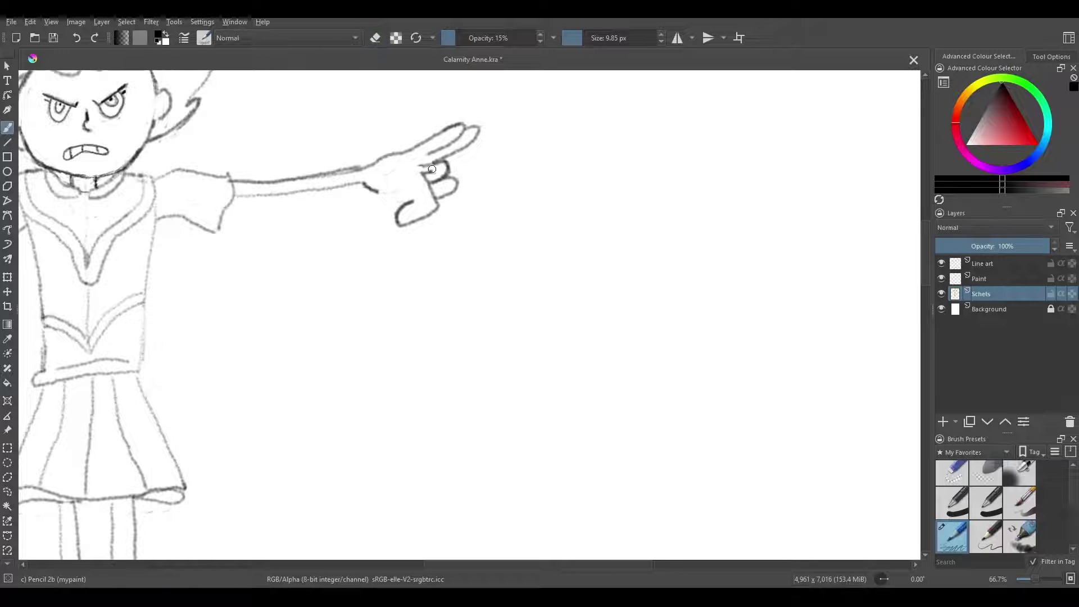
- Rework the palm, thumb and curled fingers of the pointing hand, erasing the surplus lines
mouse_move(362, 182)
left_mouse_down()
mouse_move(404, 204)
mouse_move(453, 169)
mouse_move(447, 198)
mouse_move(416, 199)
mouse_move(438, 171)
left_mouse_up()
key("e")
key("e")
key("e")
key("e")
mouse_move(410, 195)
left_mouse_down()
mouse_move(446, 186)
mouse_move(388, 172)
mouse_move(448, 163)
left_mouse_up()
key("e")
key("e")
key("e")
key("e")
mouse_move(435, 169)
left_mouse_down()
mouse_move(453, 157)
mouse_move(450, 187)
mouse_move(422, 198)
mouse_move(450, 184)
left_mouse_up()
key("e")
key("e")
key("e")
key("e")
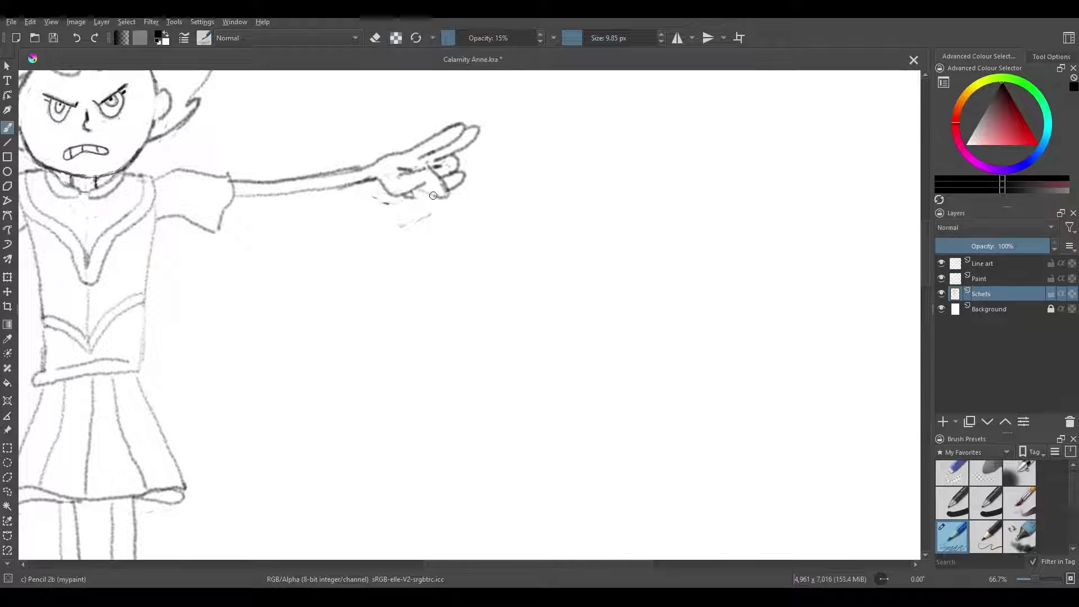
- Resize the eraser and erase the whole pointing hand beyond the wrist
key("e")
left_click_drag(590, 38, 606, 37)
mouse_move(466, 140)
left_mouse_down()
mouse_move(397, 150)
mouse_move(427, 216)
left_mouse_up()
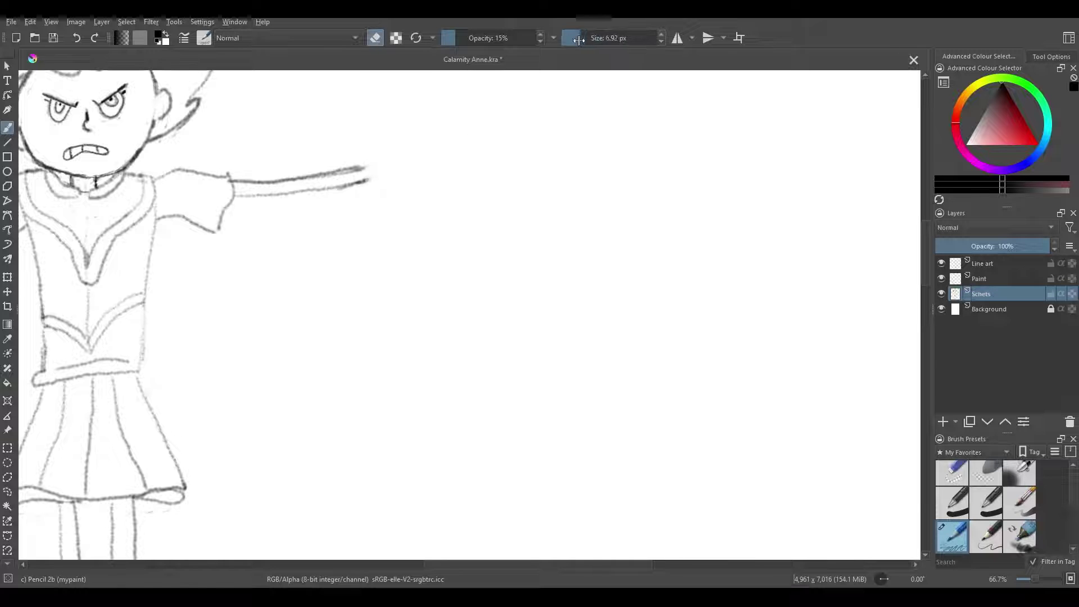
- Sketch a new, smaller hand with outstretched fingers at the bare wrist, undoing the unwanted strokes
key("e")
mouse_move(345, 169)
left_mouse_down()
mouse_move(375, 164)
mouse_move(378, 178)
mouse_move(457, 114)
left_mouse_up()
key("e")
key("e")
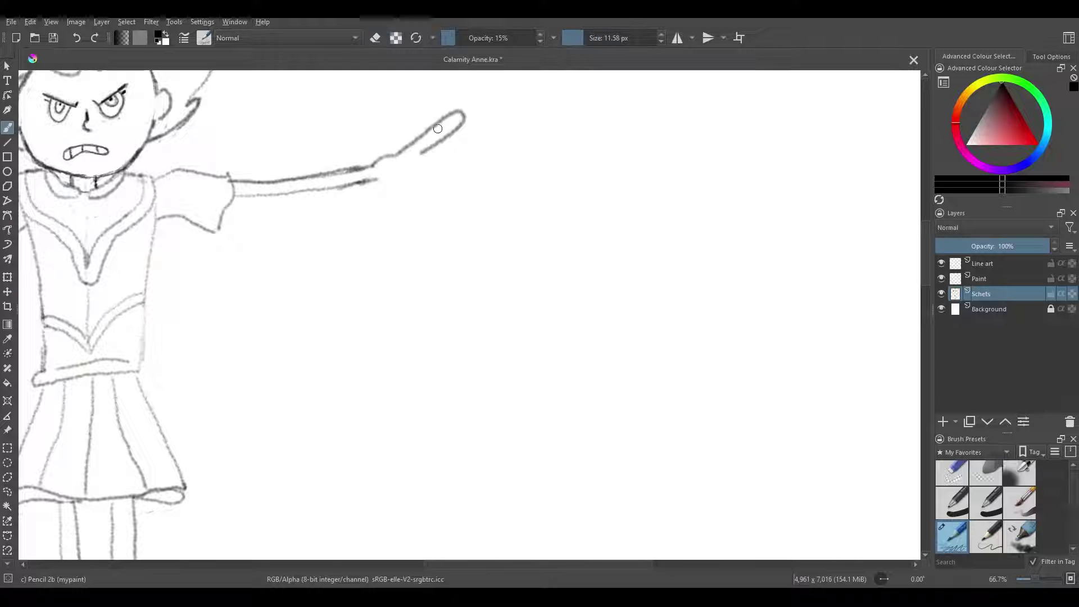
key("ctrl+z")
mouse_move(392, 159)
left_mouse_down()
mouse_move(433, 143)
mouse_move(426, 180)
mouse_move(412, 180)
mouse_move(425, 167)
mouse_move(429, 185)
left_mouse_up()
key("ctrl+z")
key("e")
key("e")
key("ctrl+z")
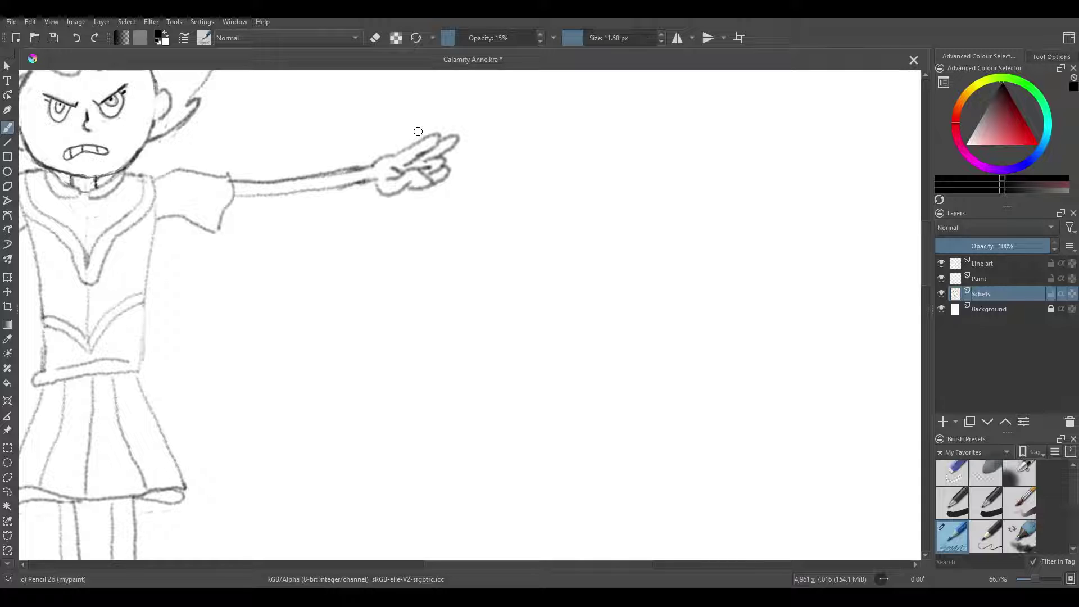
- Erase the newly sketched small hand from the end of the arm
scroll(412, 192, "down", 3)
scroll(433, 174, "up", 3)
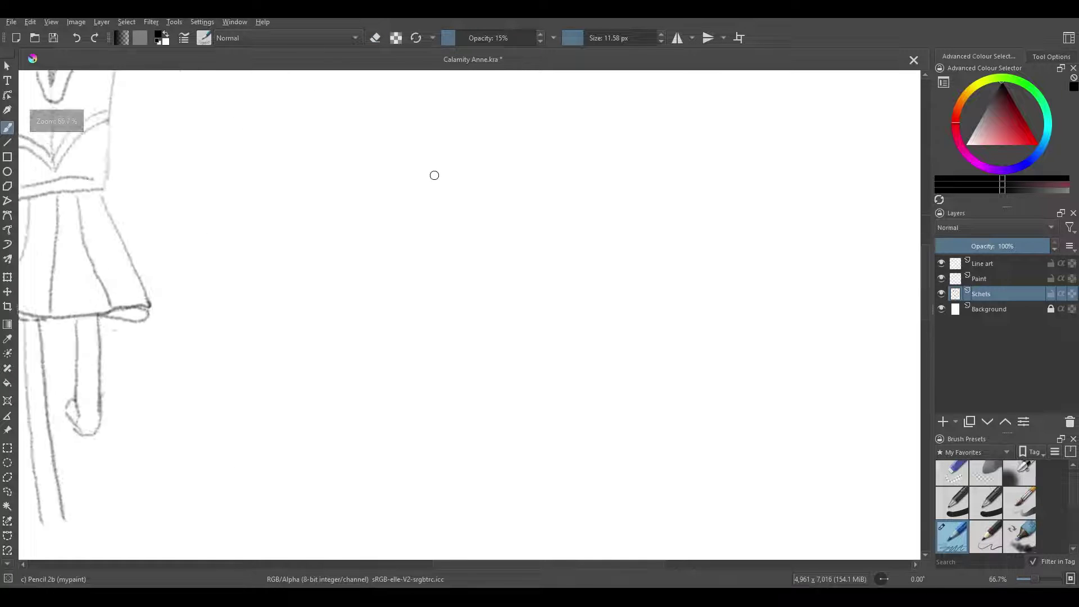
key("e")
mouse_move(402, 202)
left_mouse_down()
mouse_move(369, 149)
mouse_move(365, 200)
mouse_move(398, 177)
mouse_move(347, 193)
left_mouse_up()
- Sketch diagonal guide lines for a sword and outline the fist at the end of the opposite arm
scroll(398, 191, "down", 3)
scroll(320, 226, "up", 4)
key("e")
mouse_move(128, 81)
left_mouse_down()
mouse_move(457, 241)
mouse_move(290, 196)
mouse_move(458, 276)
left_mouse_up()
key("ctrl+z")
mouse_move(308, 171)
left_mouse_down()
mouse_move(383, 233)
mouse_move(340, 200)
mouse_move(375, 218)
left_mouse_up()
key("e")
scroll(448, 290, "down", 2)
scroll(447, 289, "up", 2)
key("e")
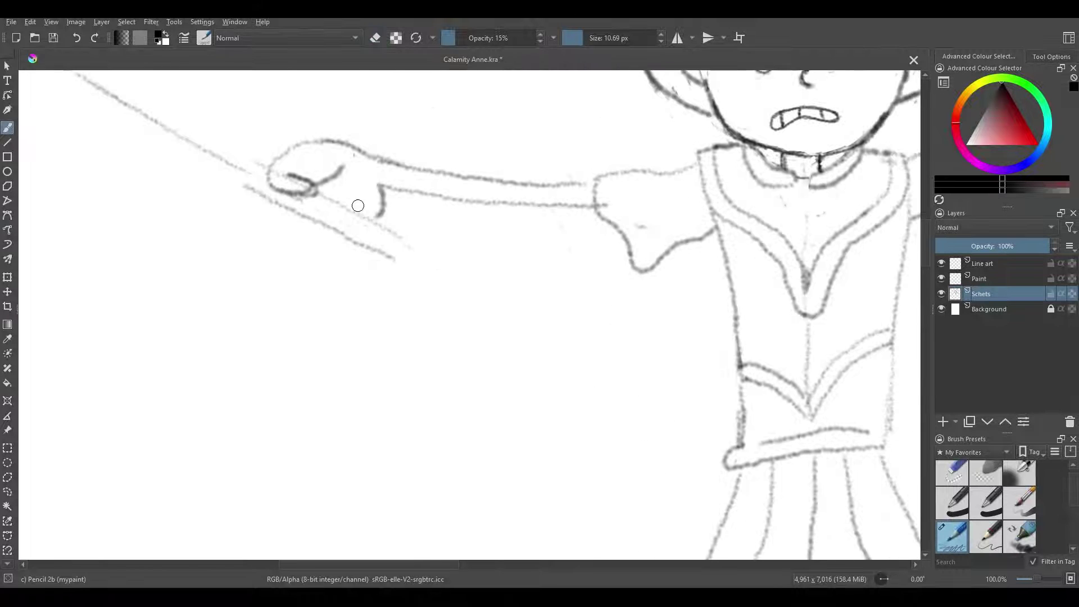
- Darken the fist's outline and draw its thumb and first curled finger around the sword's guide lines
key("e")
left_click_drag(343, 166, 306, 186)
key("e")
mouse_move(368, 153)
left_mouse_down()
mouse_move(304, 201)
mouse_move(317, 191)
mouse_move(337, 202)
mouse_move(306, 200)
left_mouse_up()
key("e")
key("e")
key("e")
key("e")
mouse_move(287, 194)
left_mouse_down()
mouse_move(312, 205)
mouse_move(274, 202)
mouse_move(301, 193)
mouse_move(264, 202)
mouse_move(298, 207)
left_mouse_up()
left_click_drag(292, 205, 311, 225)
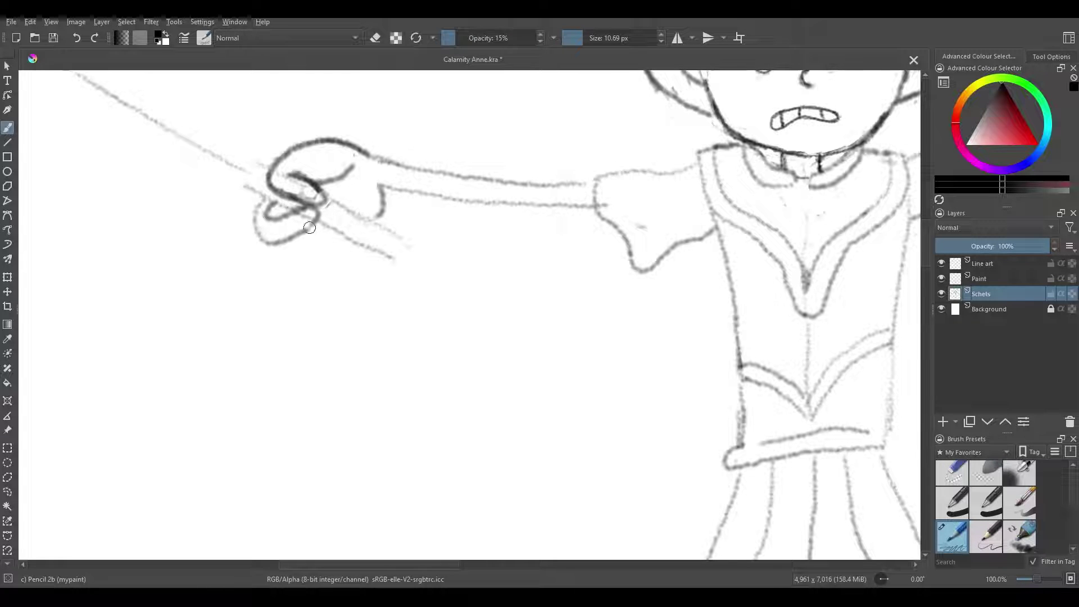
- Draw the sword's grip through the fist with the remaining curled fingers, and erase overlapping guide lines
left_click_drag(205, 171, 372, 269)
key("e")
mouse_move(271, 200)
left_mouse_down()
mouse_move(375, 200)
mouse_move(283, 243)
mouse_move(312, 229)
mouse_move(349, 250)
mouse_move(353, 266)
mouse_move(366, 249)
mouse_move(394, 275)
mouse_move(306, 231)
mouse_move(382, 295)
left_mouse_up()
key("e")
key("minus")
key("minus")
key("e")
key("e")
key("plus")
key("plus")
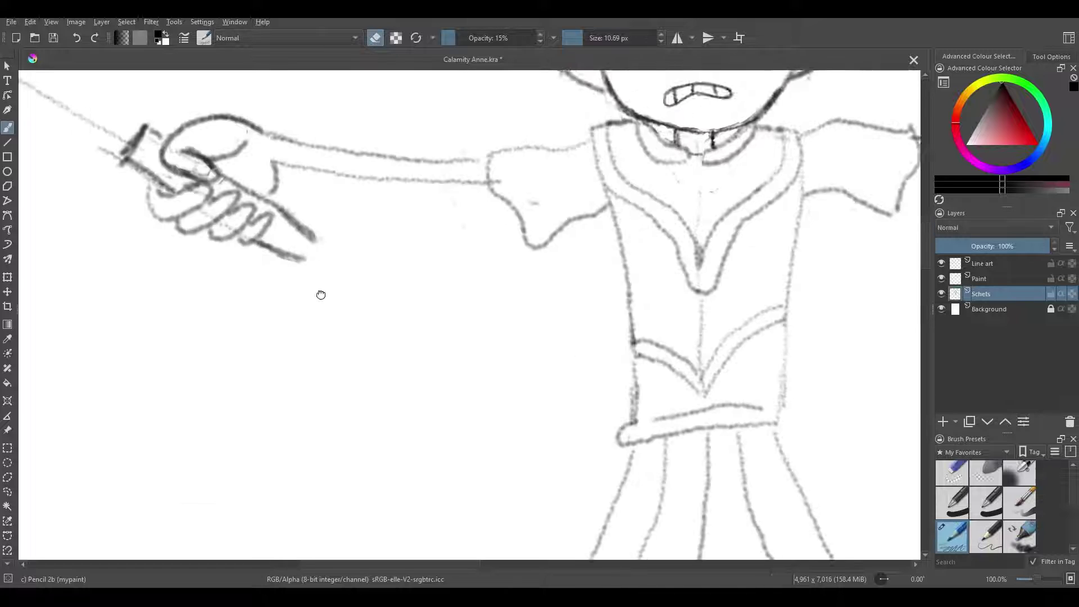
- Draw a three-lobed pommel with small holes at the end of the sword's grip
key("e")
mouse_move(328, 208)
left_mouse_down()
mouse_move(328, 265)
mouse_move(377, 218)
left_mouse_up()
mouse_move(312, 228)
left_mouse_down()
mouse_move(328, 265)
mouse_move(349, 208)
mouse_move(357, 248)
mouse_move(378, 220)
mouse_move(318, 208)
mouse_move(326, 232)
left_mouse_up()
left_click_drag(346, 209, 361, 197)
left_click_drag(318, 241, 331, 259)
- Darken the sword arm, its sleeve and the bodice edge, and add spiral ornaments to the bodice
key("minus")
key("minus")
key("minus")
mouse_move(360, 230)
left_mouse_down()
mouse_move(373, 247)
mouse_move(476, 240)
left_mouse_up()
mouse_move(470, 234)
left_mouse_down()
mouse_move(533, 273)
mouse_move(513, 245)
mouse_move(543, 307)
left_mouse_up()
key("e")
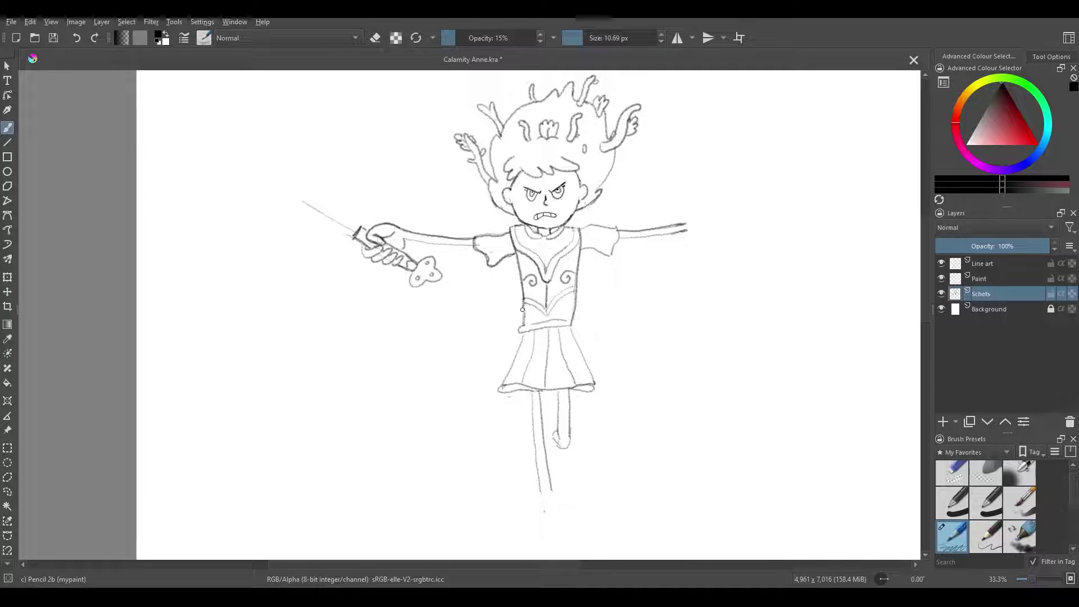
mouse_move(466, 245)
left_mouse_down()
mouse_move(408, 241)
mouse_move(465, 249)
left_mouse_up()
scroll(355, 229, "down", 2)
scroll(383, 244, "up", 2)
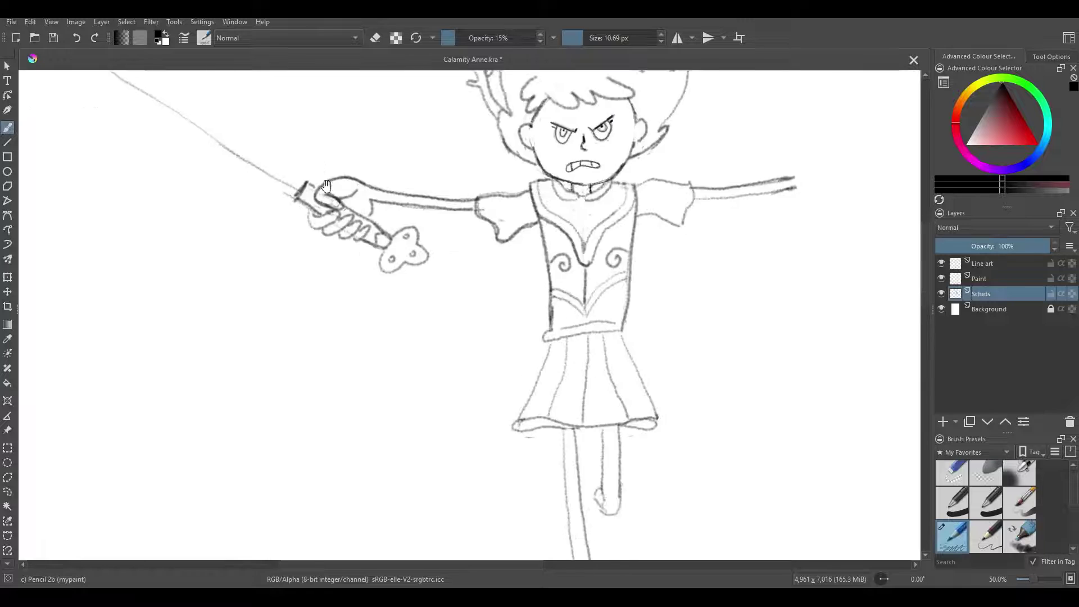
- Sketch a slightly curved crossguard with lobed ends across the sword in front of the fist
left_click_drag(333, 198, 273, 301)
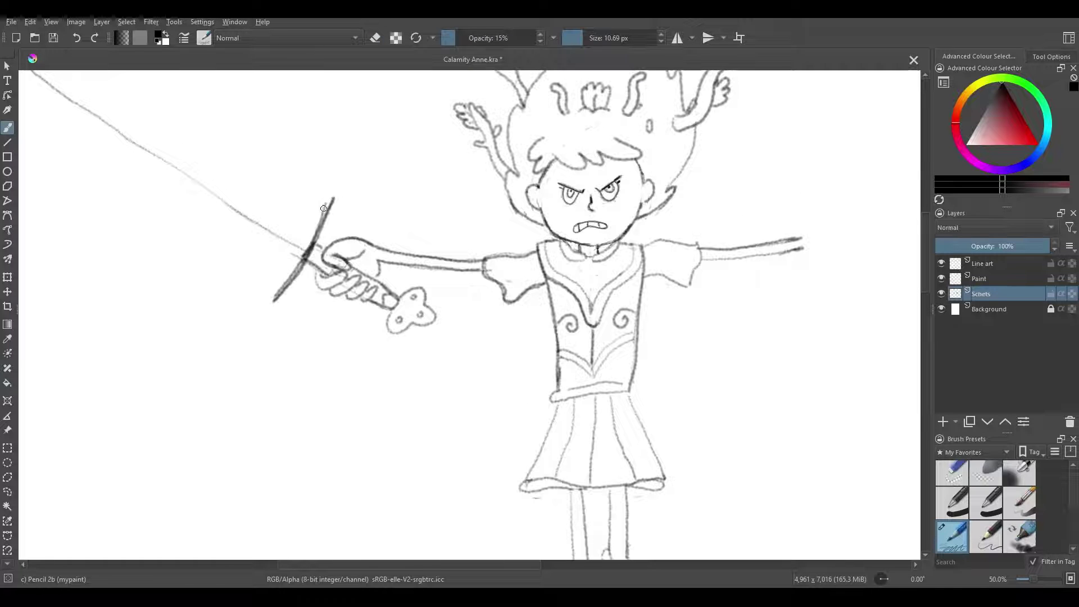
mouse_move(316, 202)
left_mouse_down()
mouse_move(269, 280)
mouse_move(311, 215)
left_mouse_up()
key("ctrl+z")
left_click_drag(266, 288, 274, 308)
key("e")
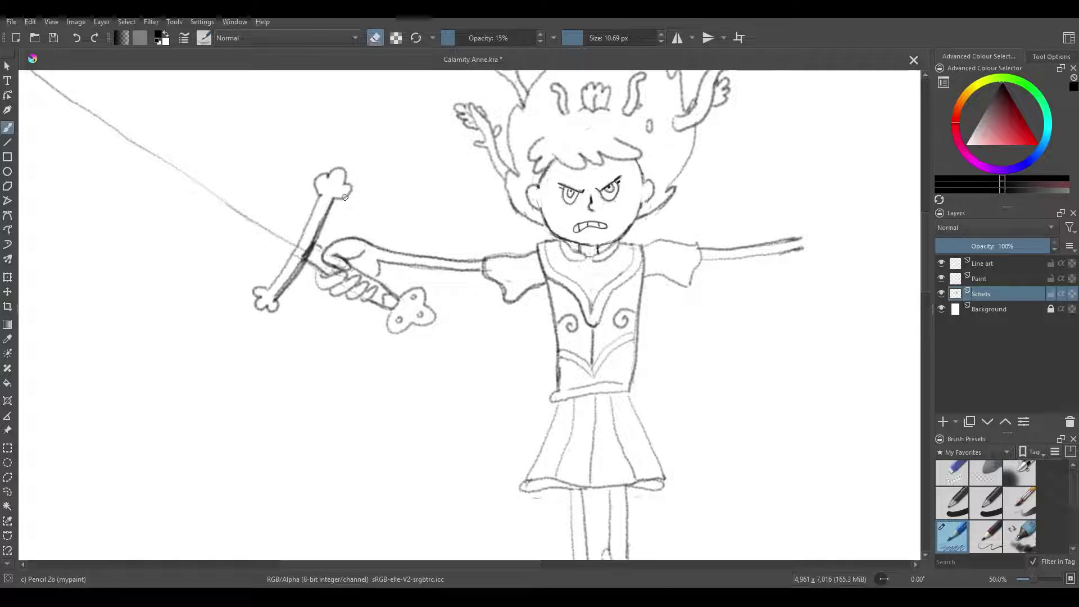
- Redraw the crossguard's upper lobed end smaller and erase its old outline
key("e")
mouse_move(318, 179)
left_mouse_down()
mouse_move(320, 197)
mouse_move(342, 191)
left_mouse_up()
key("e")
key("e")
key("e")
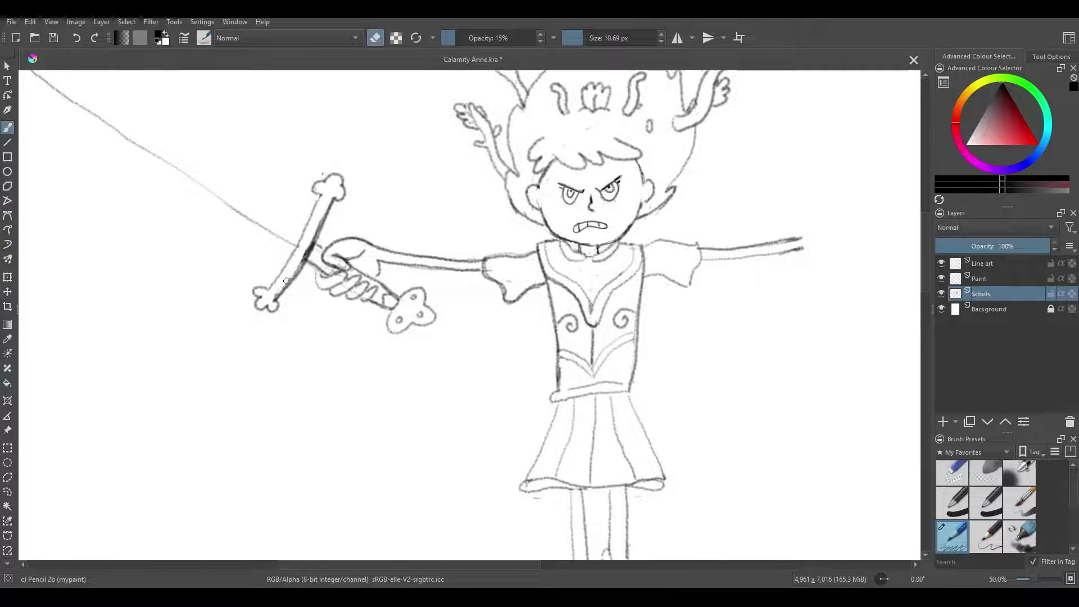
- Rework the crossguard's lower lobed end, and undo the stroke tried along the guard's outer edge
key("e")
left_click_drag(275, 295, 264, 313)
mouse_move(306, 207)
left_mouse_down()
mouse_move(267, 286)
mouse_move(310, 200)
mouse_move(250, 268)
mouse_move(270, 319)
mouse_move(345, 204)
mouse_move(300, 235)
left_mouse_up()
key("ctrl+z")
- Reposition the crossguard's end with a freehand selection, clear the selection and return to the brush
left_click(7, 492)
key("t")
key("ctrl+shift+a")
key("b")
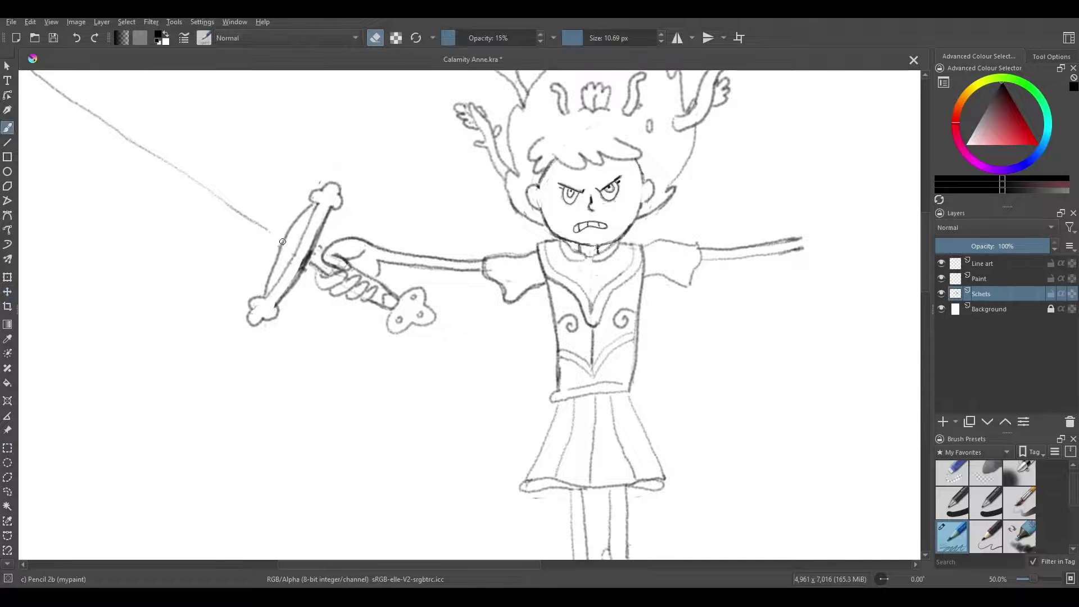
- Sketch the two long edges of the sword blade extending outward from the crossguard
key("e")
left_click_drag(224, 176, 293, 223)
left_click_drag(223, 222, 281, 260)
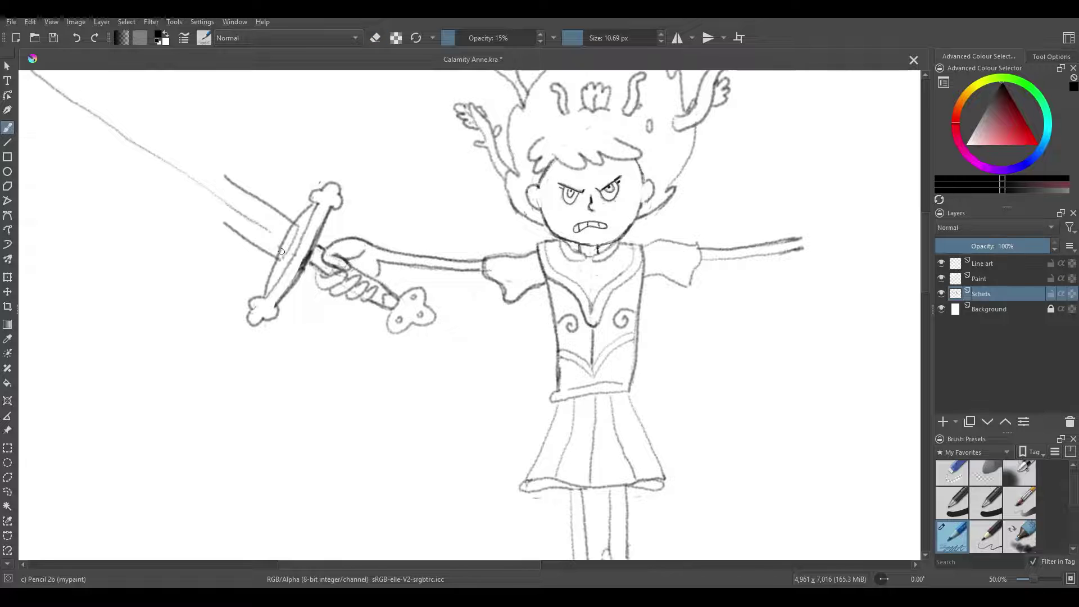
key("e")
key("minus")
mouse_move(323, 269)
left_mouse_down()
mouse_move(348, 285)
mouse_move(201, 180)
left_mouse_up()
mouse_move(368, 273)
left_mouse_down()
mouse_move(205, 164)
mouse_move(266, 211)
left_mouse_up()
key("e")
- Redraw the blade's edges and centre line, erase stray strokes and close the blade with a pointed tip
key("e")
left_click_drag(365, 289, 201, 182)
left_click_drag(306, 252, 364, 290)
key("e")
left_click_drag(270, 224, 343, 274)
key("e")
key("e")
key("e")
left_click_drag(195, 177, 172, 154)
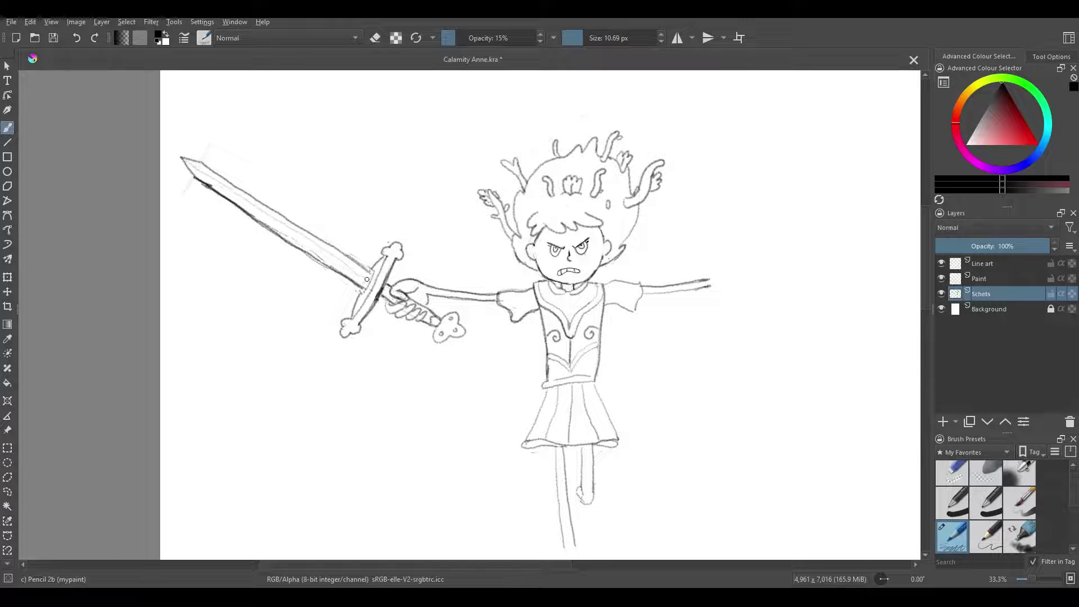
- Refine the blade's edges and inner line from the guard to the tip, erasing the rough guide marks
mouse_move(367, 279)
left_mouse_down()
mouse_move(191, 164)
mouse_move(321, 250)
mouse_move(352, 293)
left_mouse_up()
left_click_drag(270, 219, 187, 160)
left_click_drag(208, 177, 243, 201)
left_click_drag(371, 284, 325, 259)
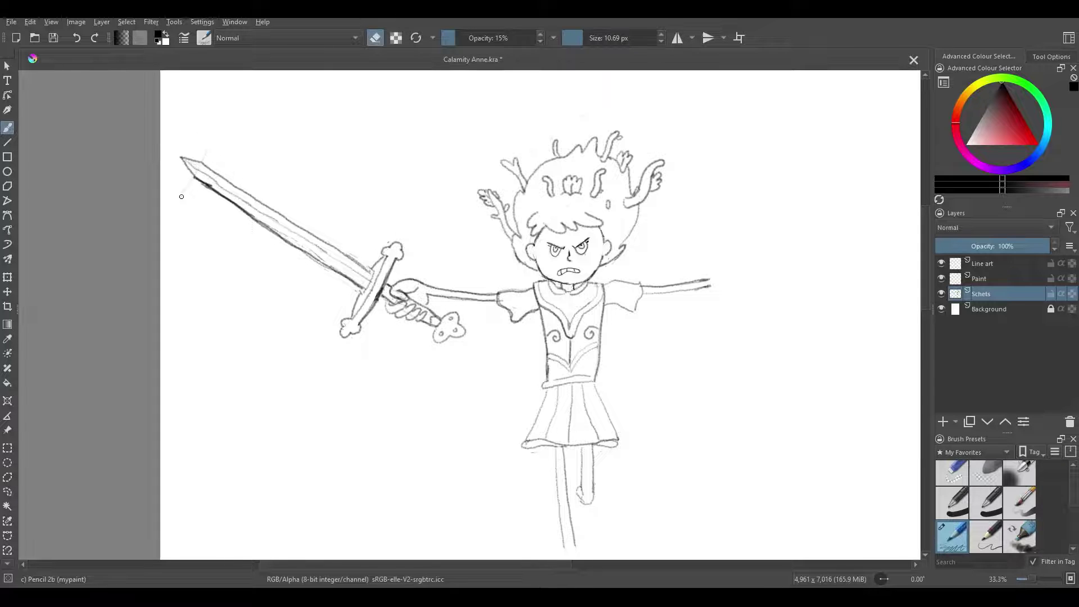
key("e")
- Add small round holes to the lobes at both ends of the crossguard
scroll(214, 192, "up", 3)
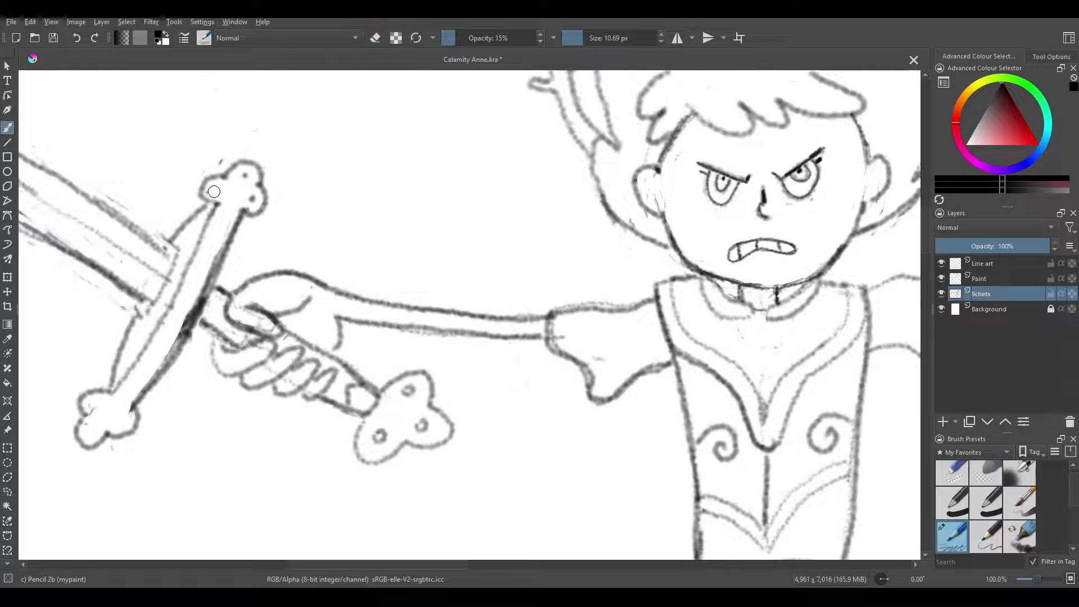
key("e")
scroll(140, 337, "down", 3)
scroll(191, 250, "up", 3)
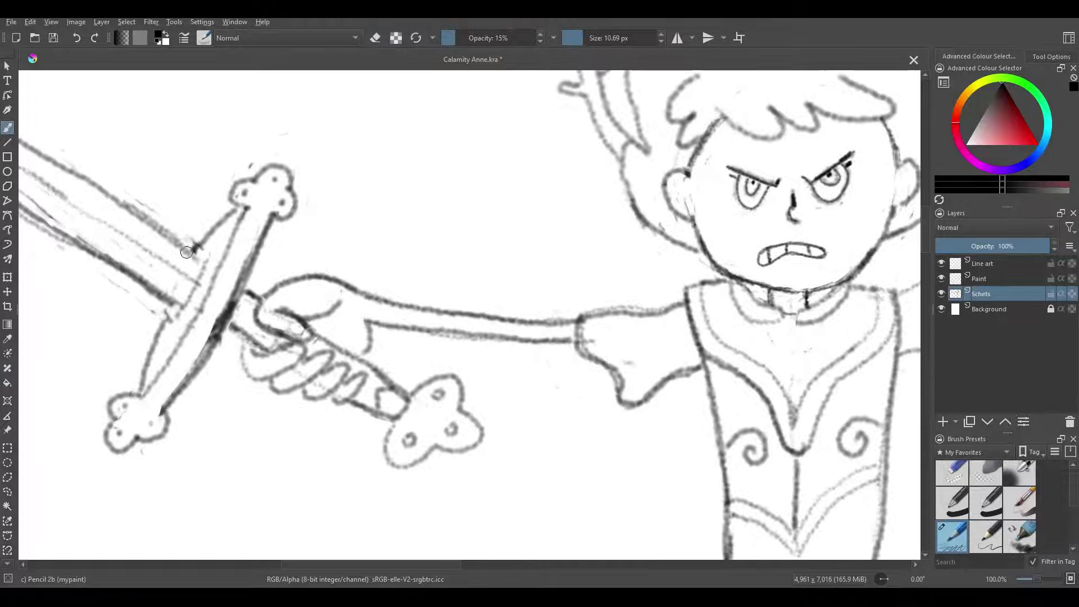
- Redraw the crossguard's outer edge on both sides of the blade and clean up the joins
scroll(177, 317, "down", 3)
scroll(177, 317, "up", 3)
left_click_drag(236, 205, 194, 255)
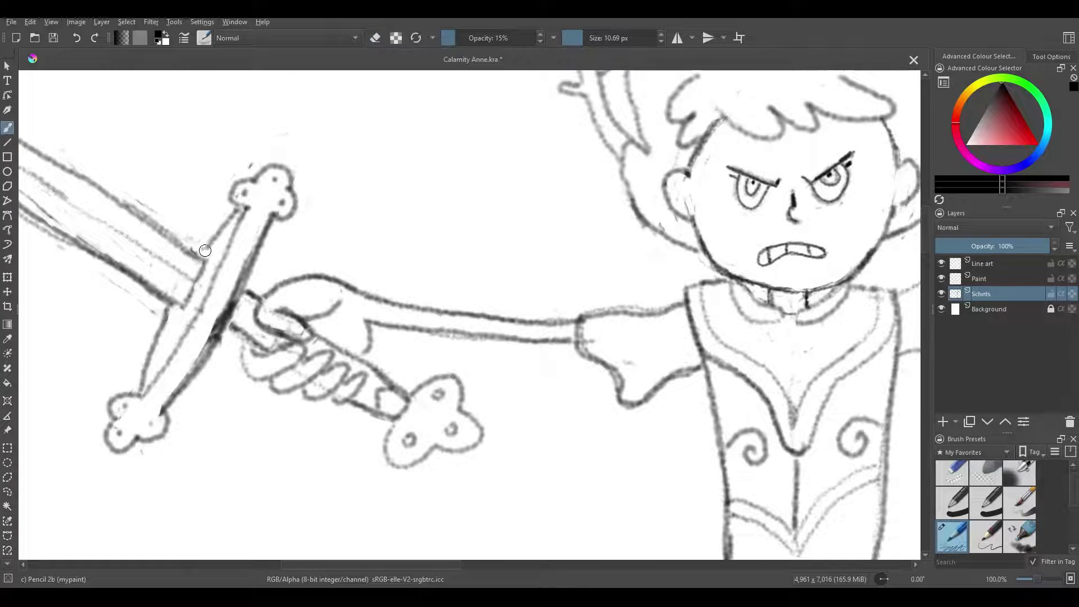
left_click_drag(169, 307, 140, 387)
key("e")
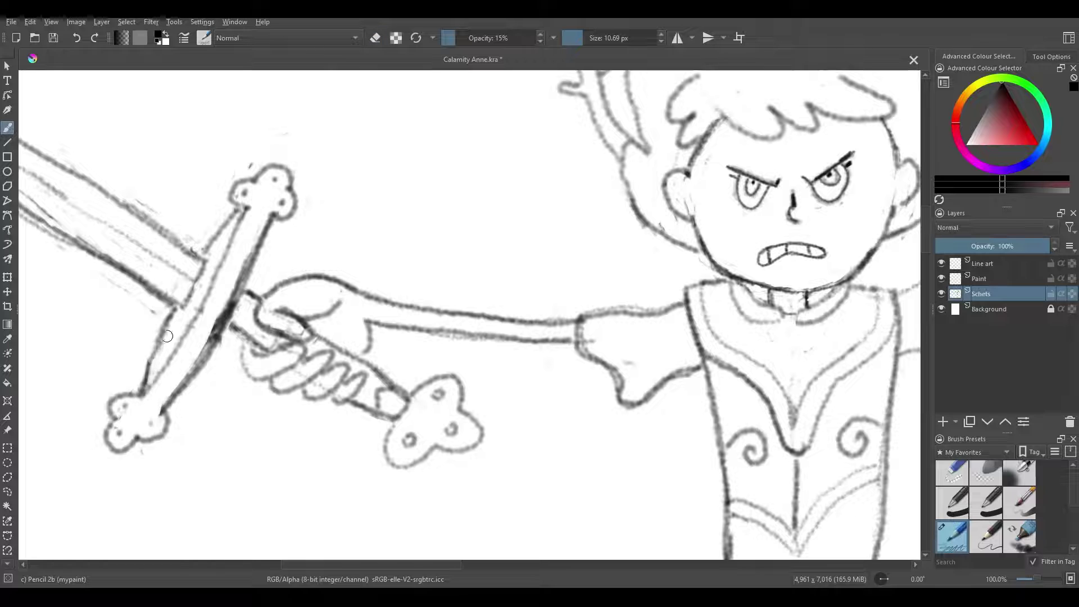
- Extend the standing leg below the skirt and sketch the rounded heel and sole line of its foot
scroll(374, 319, "down", 3)
scroll(346, 367, "down", 3)
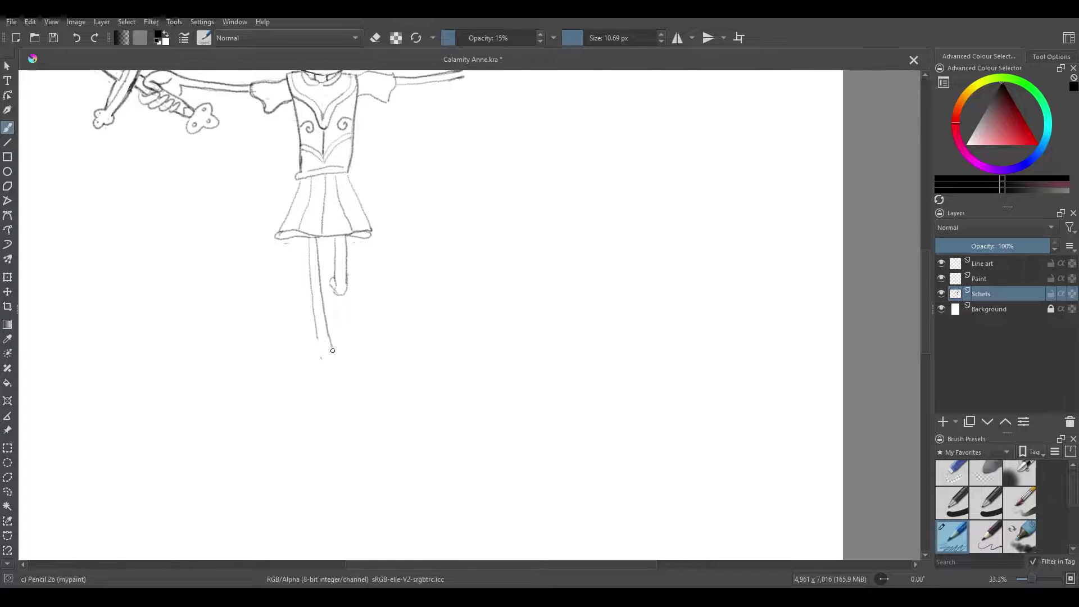
key("e")
left_click_drag(358, 316, 329, 388)
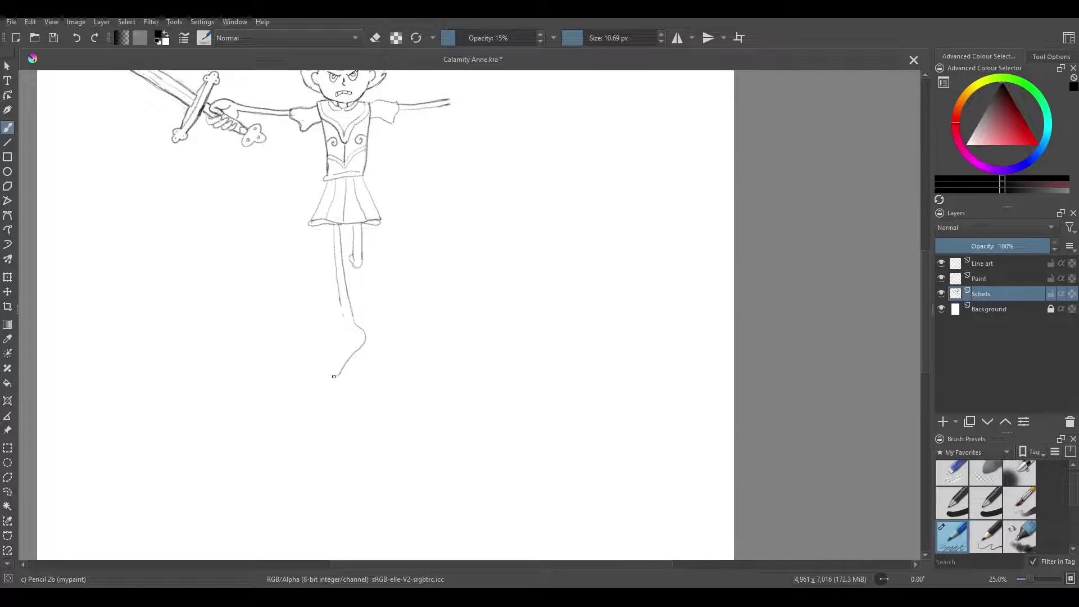
key("e")
- Draw a flared, curled cuff around the standing leg's ankle and close the foot outline at the toe
scroll(328, 357, "up", 3)
left_click_drag(273, 162, 243, 157)
key("e")
left_click_drag(275, 141, 236, 309)
key("ctrl+z")
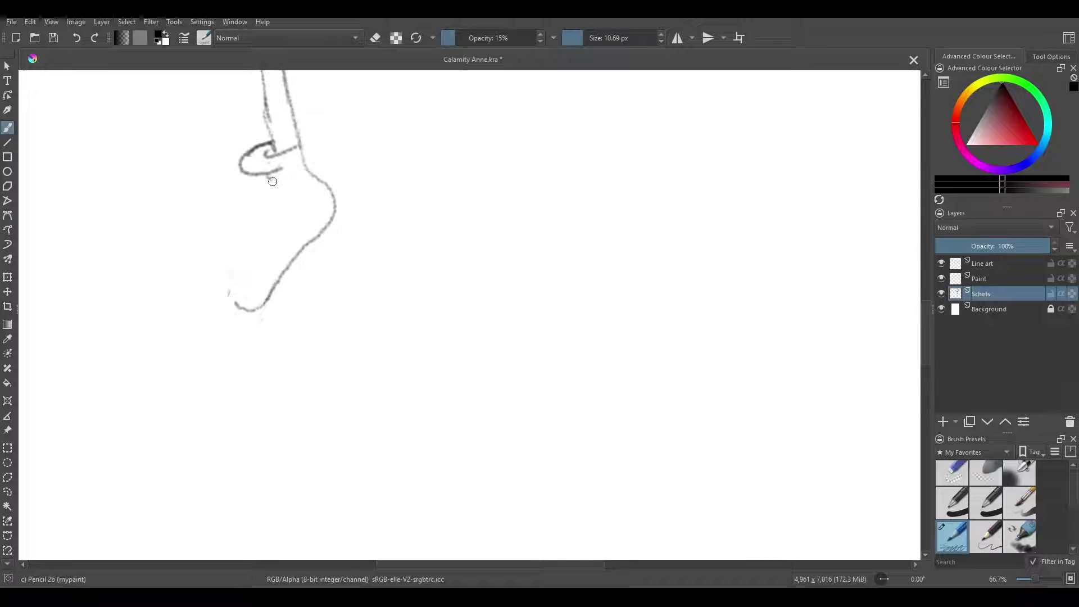
key("ctrl+shift+z")
key("ctrl+z")
key("ctrl+shift+z")
scroll(305, 231, "down", 2)
scroll(305, 232, "down", 2)
scroll(320, 365, "up", 4)
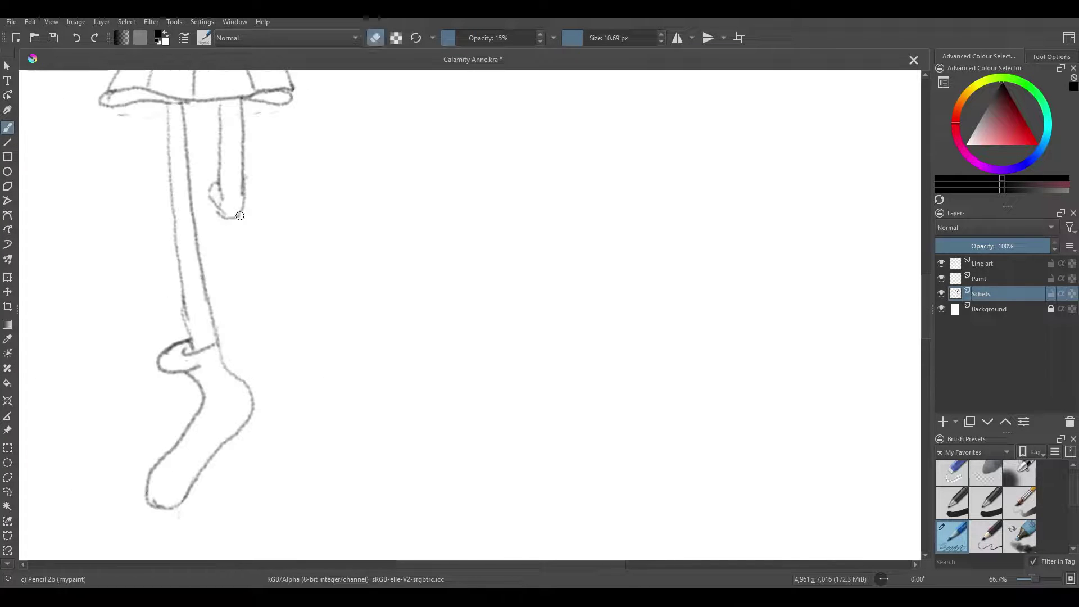
- Sketch the raised leg's foot behind the standing leg, with a rounded toe and heel, erasing the overlapping guide lines
left_click_drag(226, 217, 199, 256)
left_click_drag(219, 172, 195, 201)
scroll(195, 201, "up", 1)
left_click_drag(255, 132, 241, 147)
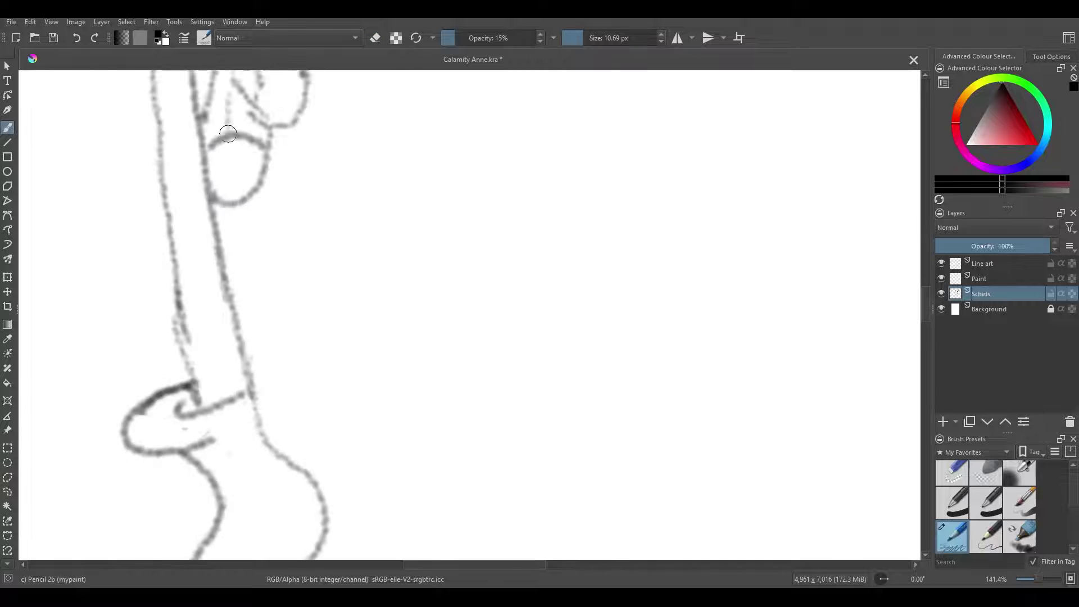
mouse_move(264, 106)
left_mouse_down()
mouse_move(224, 121)
mouse_move(298, 181)
mouse_move(299, 204)
left_mouse_up()
scroll(253, 121, "up", 1)
key("e")
key("e")
mouse_move(277, 157)
left_mouse_down()
mouse_move(250, 184)
mouse_move(287, 175)
mouse_move(272, 192)
mouse_move(271, 236)
mouse_move(268, 206)
mouse_move(298, 265)
left_mouse_up()
key("e")
scroll(270, 205, "down", 2)
scroll(267, 207, "up", 2)
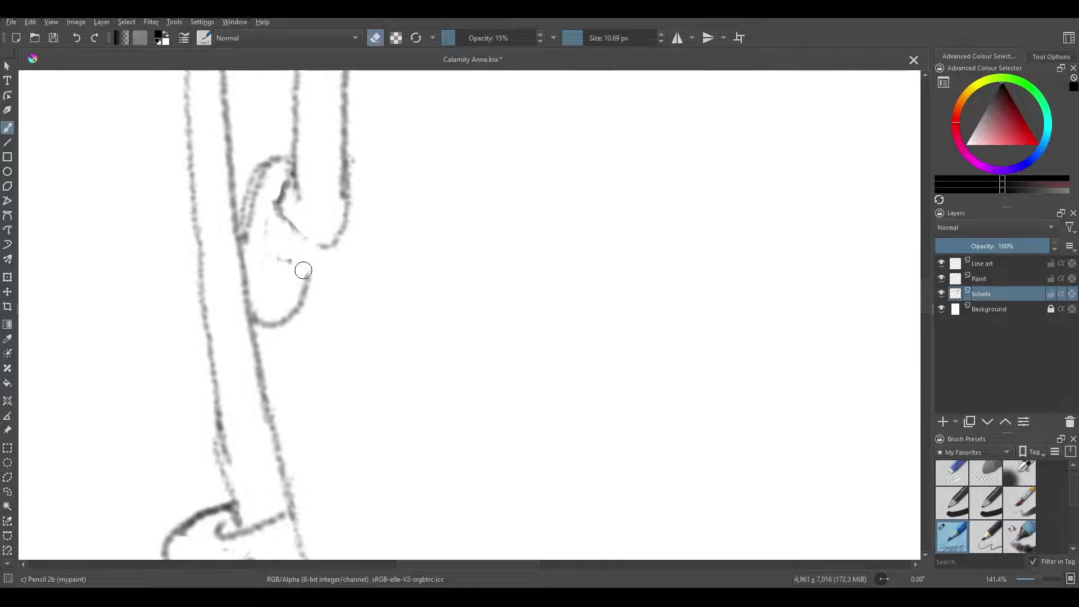
- Refine the raised foot into a laced shoe with a curved toe cap and crossed laces
key("e")
mouse_move(275, 203)
left_mouse_down()
mouse_move(268, 180)
mouse_move(297, 298)
mouse_move(258, 313)
left_mouse_up()
key("e")
key("e")
left_click_drag(257, 357, 313, 323)
scroll(313, 323, "down", 4)
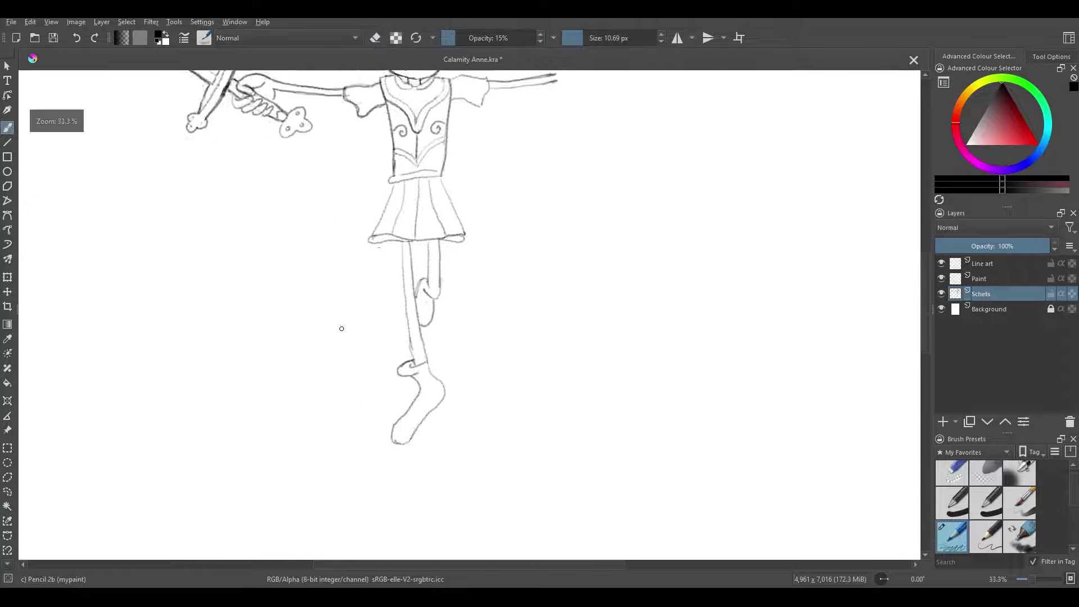
scroll(214, 188, "up", 3)
mouse_move(245, 163)
left_mouse_down()
mouse_move(229, 235)
mouse_move(249, 250)
mouse_move(219, 225)
mouse_move(256, 212)
mouse_move(251, 246)
mouse_move(222, 239)
mouse_move(239, 206)
left_mouse_up()
key("e")
key("e")
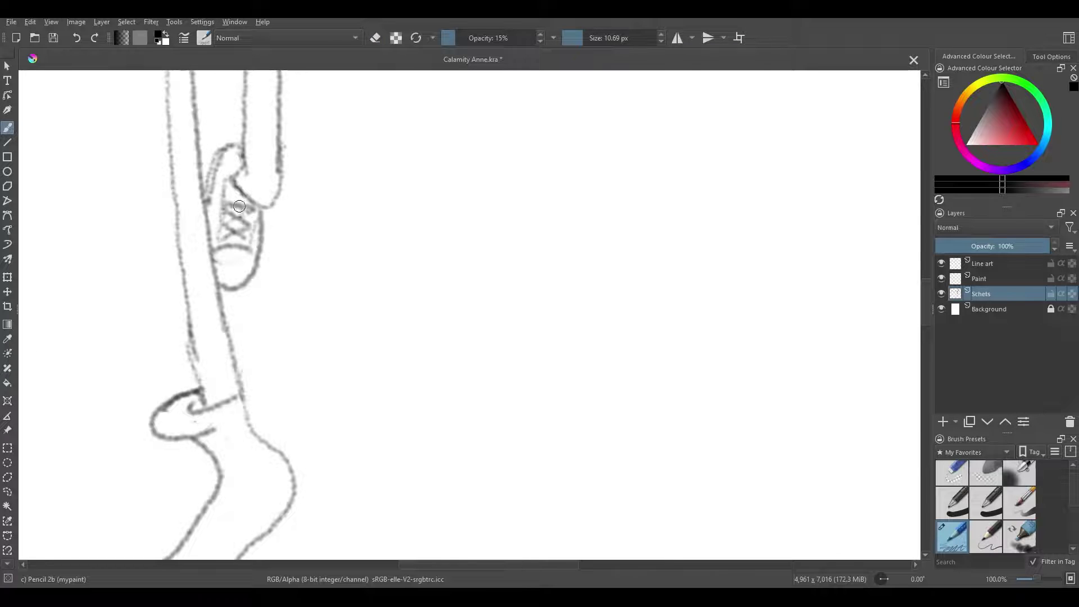
scroll(247, 193, "down", 4)
scroll(285, 339, "up", 2)
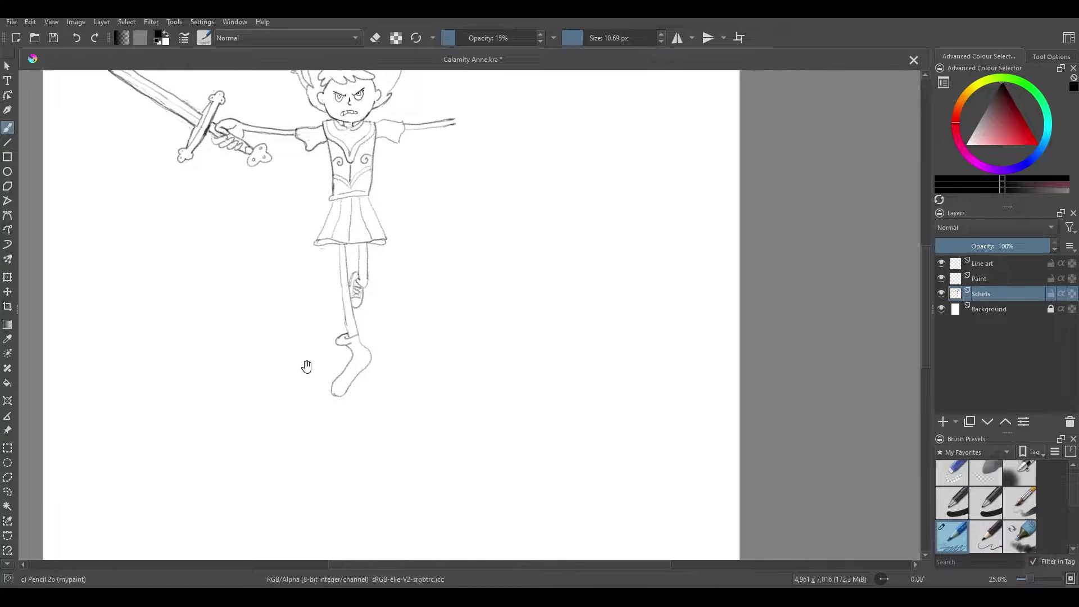
- Erase the raised leg's shoe and redraw the leg's edges, bent end and heel curve with darker lines
scroll(289, 317, "up", 1)
key("e")
mouse_move(152, 303)
left_mouse_down()
mouse_move(137, 247)
mouse_move(126, 252)
mouse_move(135, 256)
left_mouse_up()
key("e")
left_click_drag(537, 89, 736, 101)
mouse_move(349, 168)
left_mouse_down()
mouse_move(345, 244)
mouse_move(326, 268)
left_mouse_up()
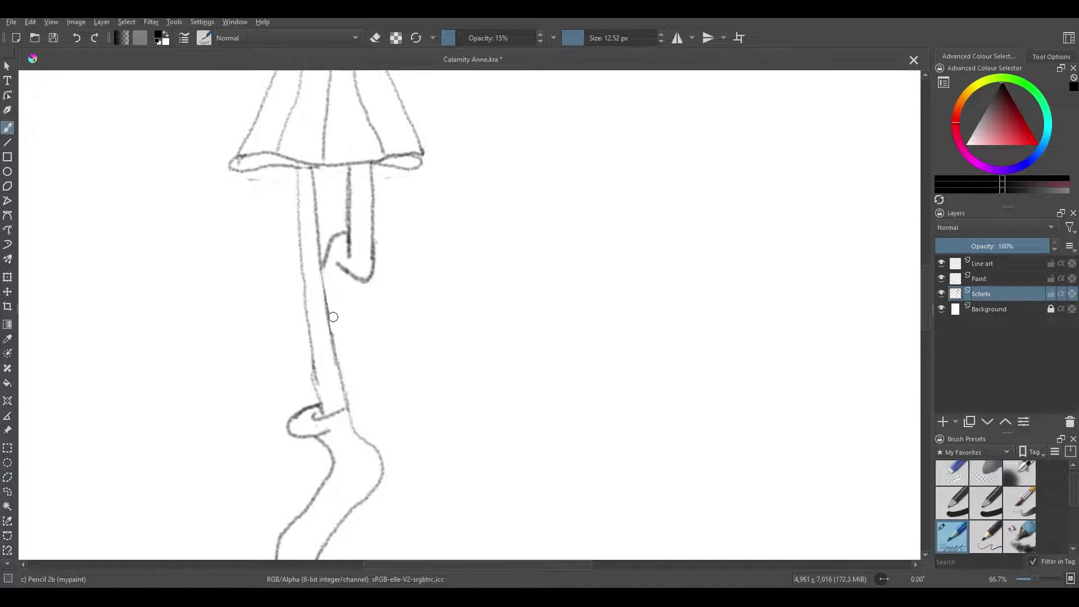
key("minus")
key("minus")
key("e")
key("e")
- Redraw the raised foot's shoe with a curved toe cap and round ankle mark, and rework its crossed laces
left_click_drag(406, 274, 399, 284)
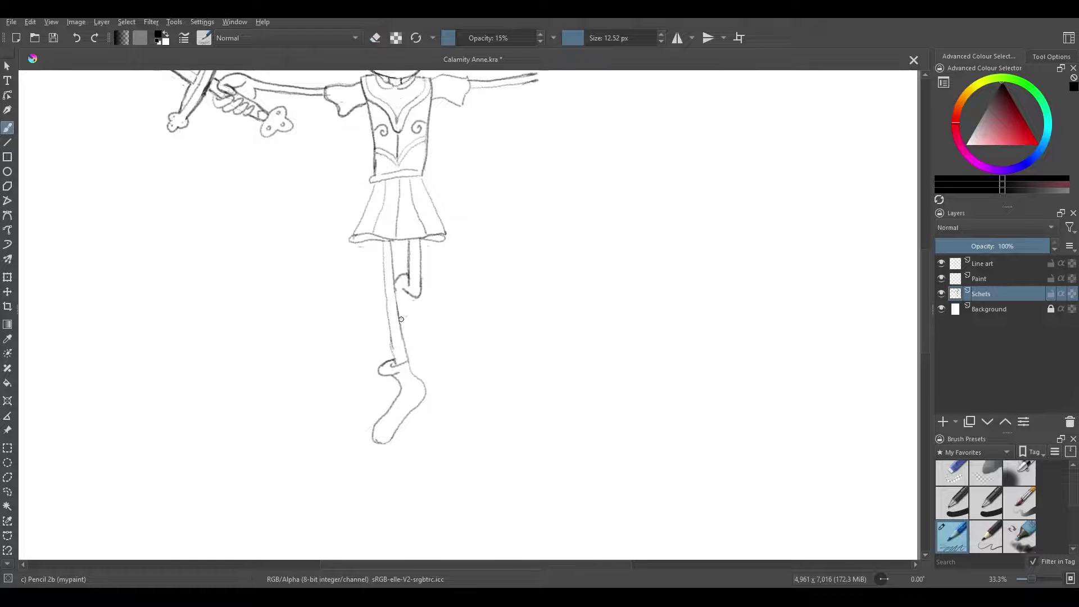
key("minus")
key("1")
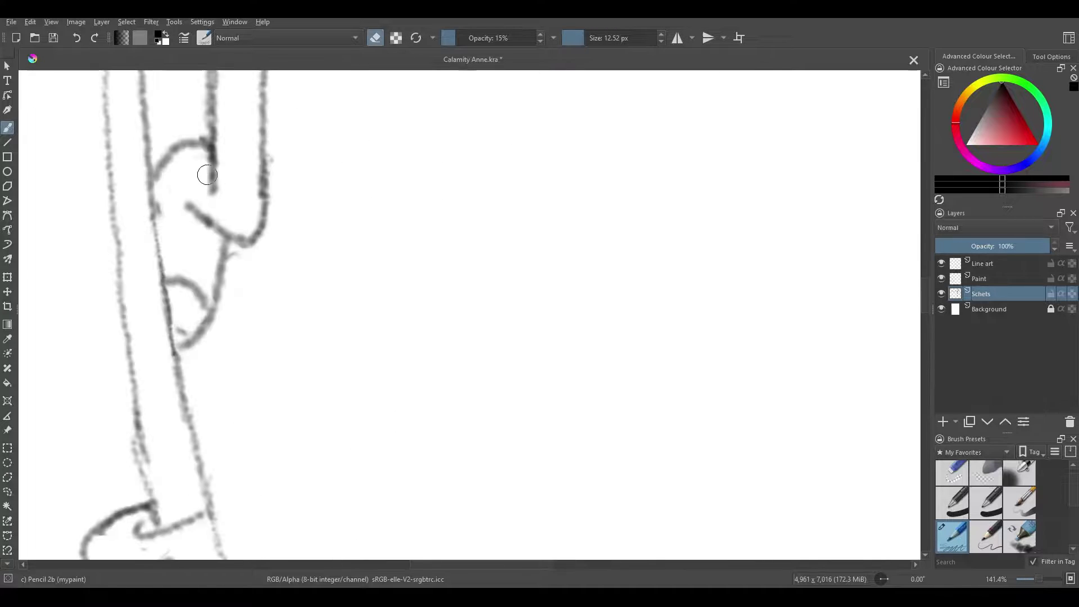
mouse_move(209, 168)
left_mouse_down()
mouse_move(172, 203)
mouse_move(206, 274)
mouse_move(180, 225)
left_mouse_up()
left_click_drag(185, 138, 176, 163)
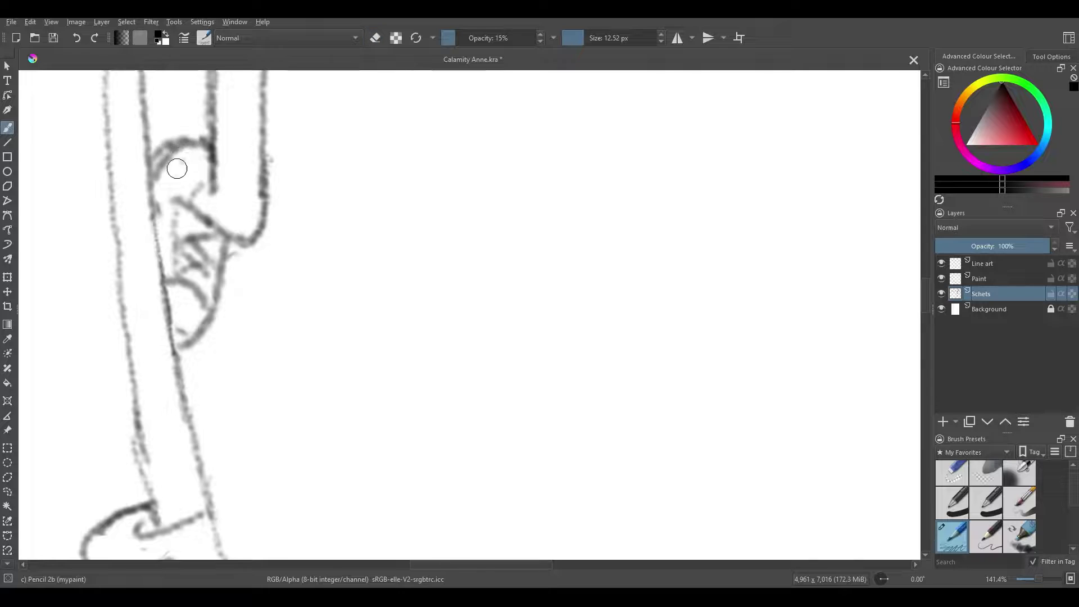
key("minus")
key("minus")
key("minus")
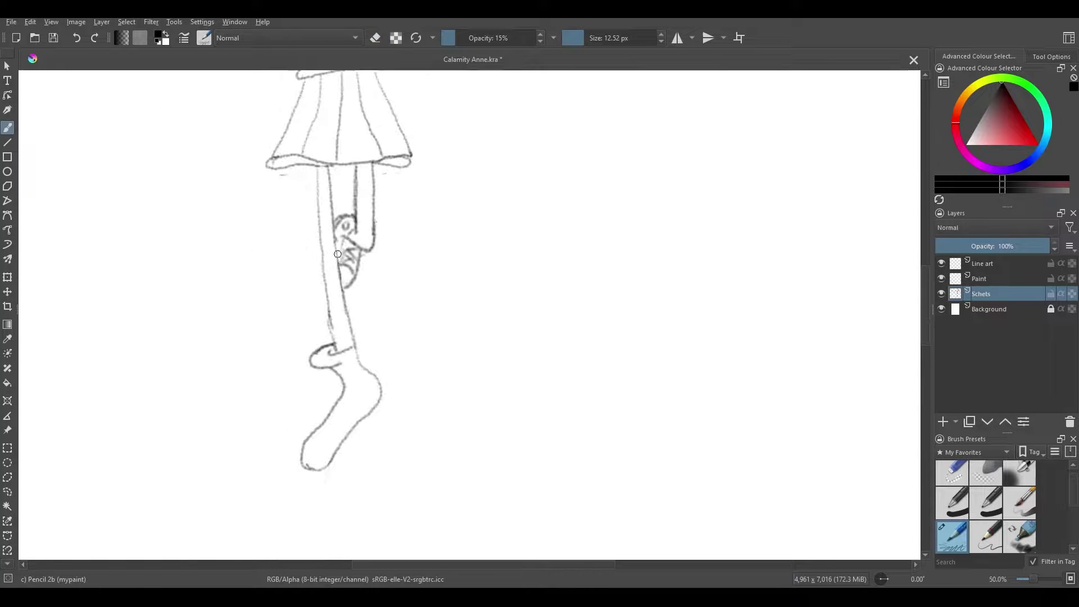
key("e")
left_click_drag(344, 259, 343, 240)
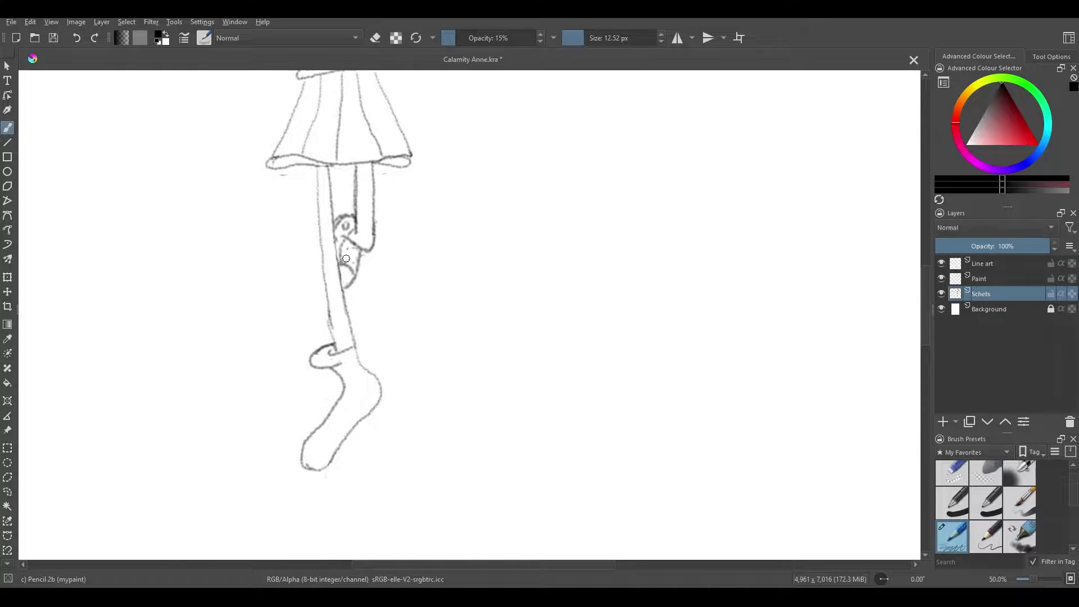
- Sketch two extended fingers and a shorter finger at the end of the free outstretched arm
key("2")
scroll(412, 185, "up", 6)
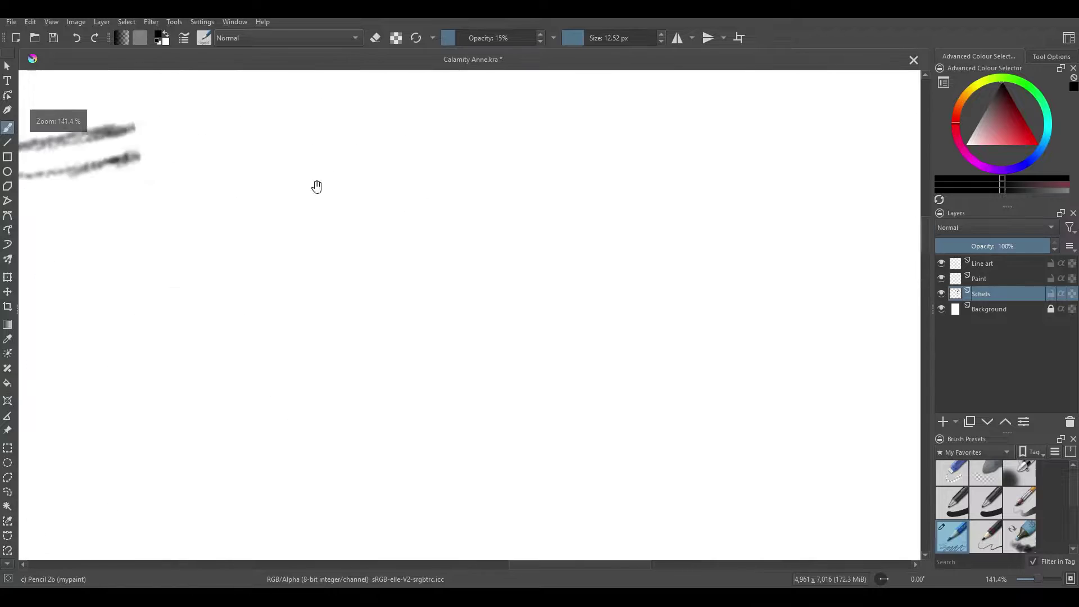
left_click_drag(337, 269, 383, 252)
left_click_drag(315, 304, 341, 301)
left_click_drag(382, 252, 551, 135)
key("1")
mouse_move(455, 258)
left_mouse_down()
mouse_move(518, 197)
mouse_move(504, 237)
left_mouse_up()
key("2")
- Try different strokes for the underside of the free hand's palm and undo them
scroll(411, 194, "up", 3)
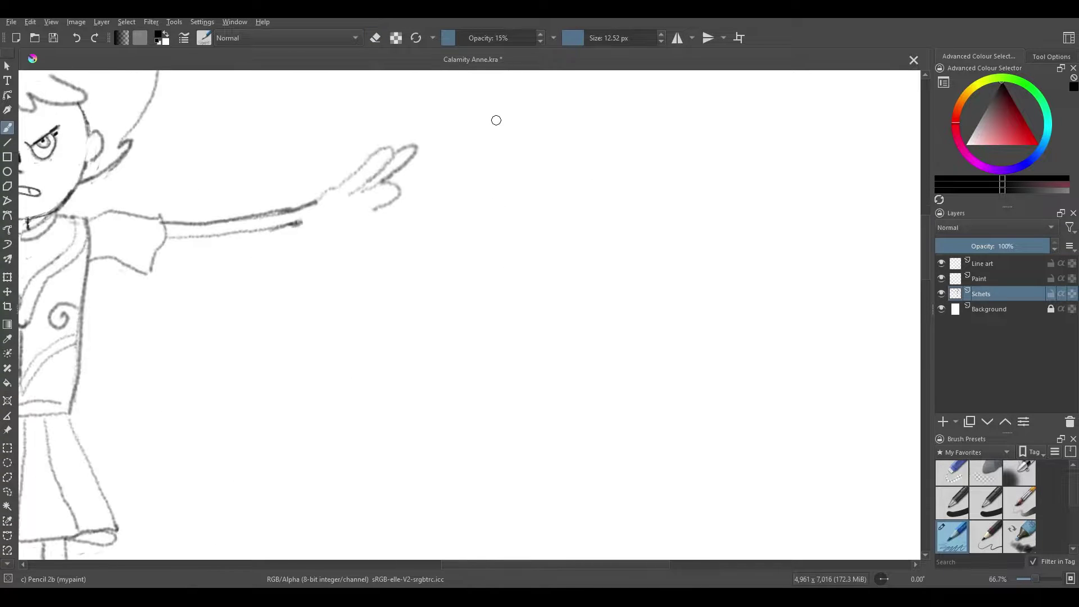
mouse_move(353, 212)
left_mouse_down()
mouse_move(344, 247)
mouse_move(375, 233)
mouse_move(303, 225)
left_mouse_up()
key("ctrl+z")
key("ctrl+z")
key("ctrl+z")
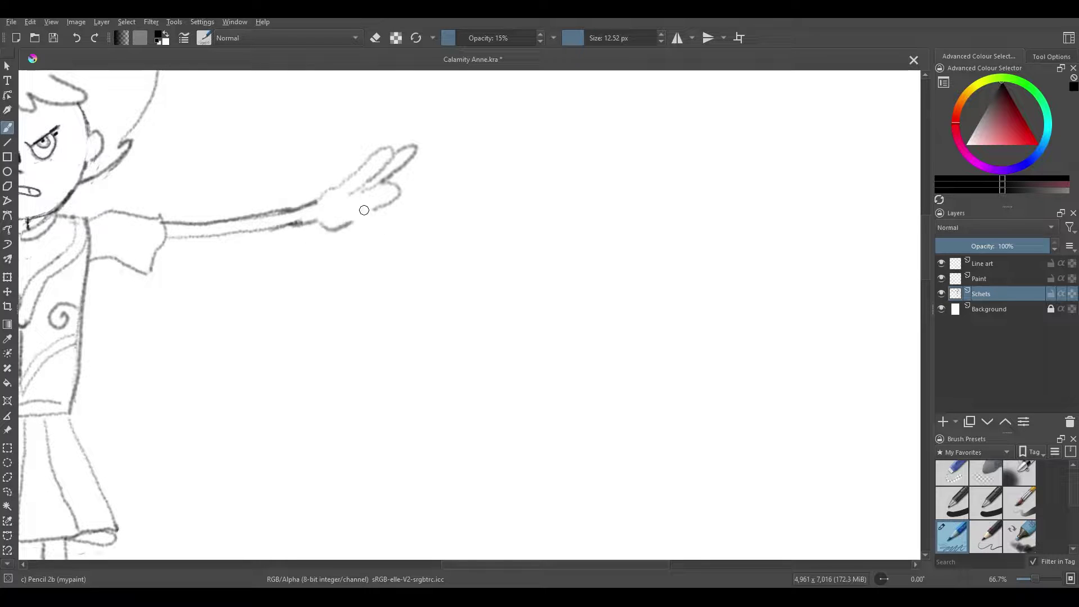
mouse_move(364, 211)
left_mouse_down()
mouse_move(360, 228)
mouse_move(400, 208)
mouse_move(308, 222)
left_mouse_up()
key("ctrl+z")
key("e")
key("e")
scroll(343, 189, "up", 4)
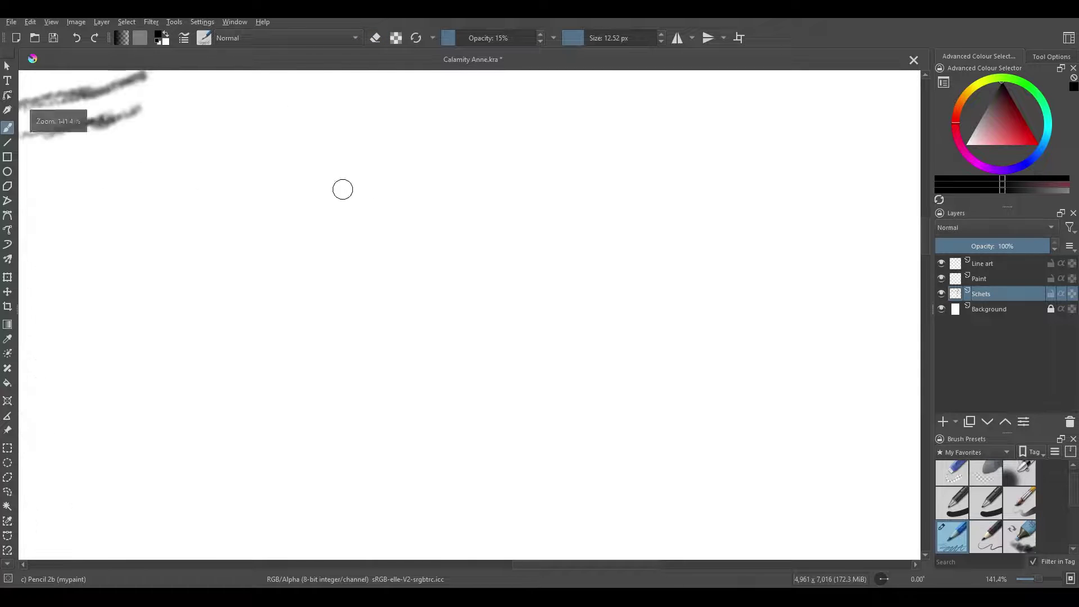
- Sketch the lower palm and a rounded, bent thumb on the free hand
mouse_move(275, 258)
left_mouse_down()
mouse_move(344, 251)
mouse_move(336, 311)
left_mouse_up()
mouse_move(241, 283)
left_mouse_down()
mouse_move(299, 304)
mouse_move(351, 292)
left_mouse_up()
key("e")
key("e")
mouse_move(342, 278)
left_mouse_down()
mouse_move(340, 308)
mouse_move(385, 299)
mouse_move(366, 276)
left_mouse_up()
key("e")
key("e")
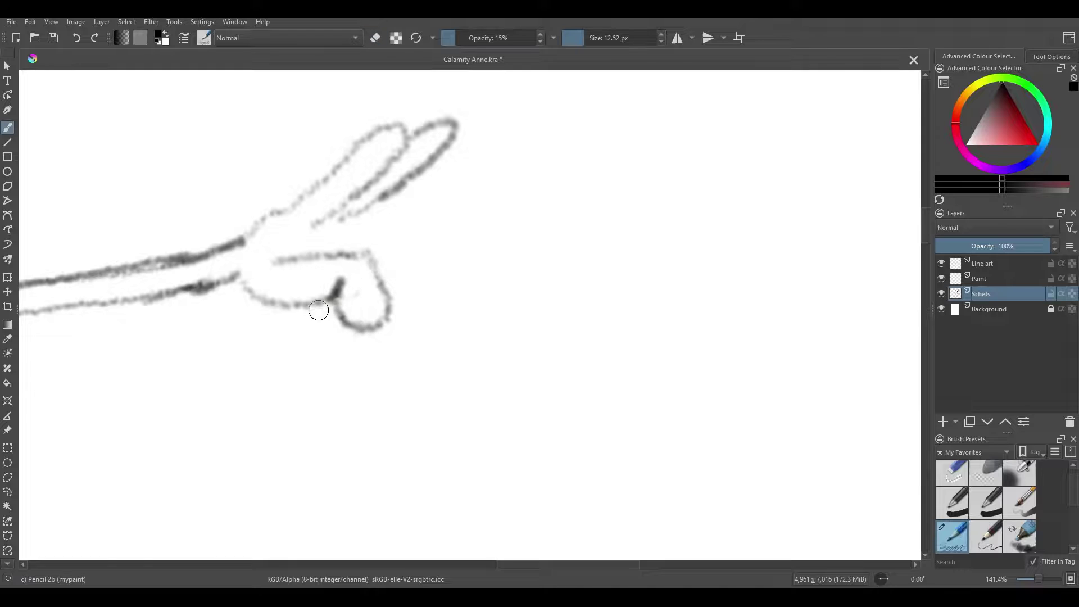
- Add a curled finger between the thumb and the extended fingers, and darken the inner finger lines
left_click_drag(318, 310, 337, 304)
mouse_move(376, 269)
left_mouse_down()
mouse_move(414, 221)
mouse_move(359, 230)
mouse_move(397, 188)
mouse_move(411, 189)
mouse_move(365, 236)
mouse_move(369, 247)
mouse_move(390, 243)
mouse_move(354, 222)
mouse_move(402, 169)
left_mouse_up()
key("e")
key("e")
key("e")
key("e")
key("e")
key("e")
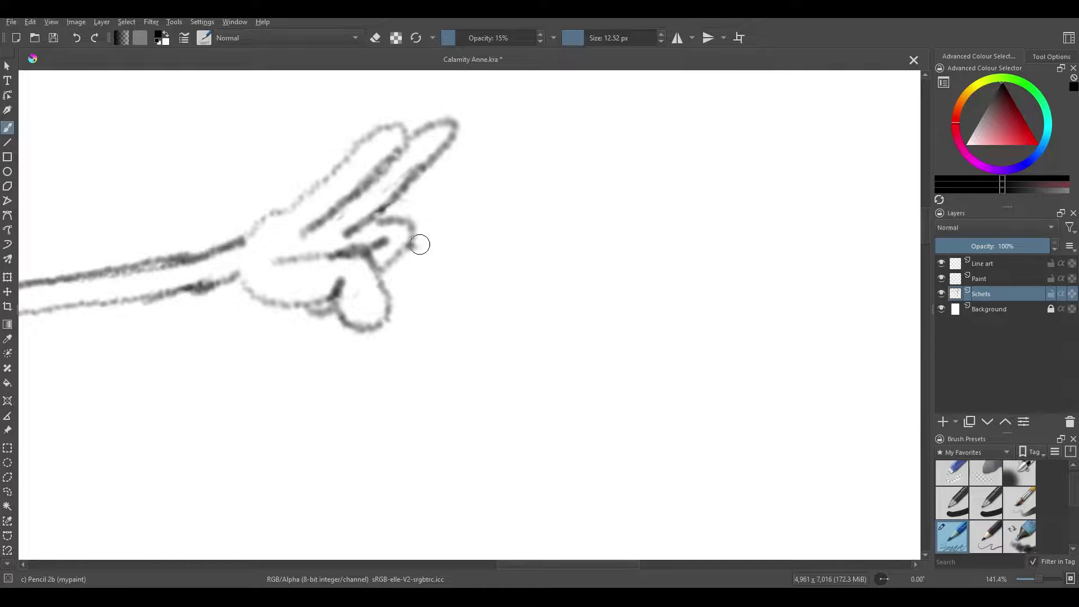
left_click_drag(419, 244, 362, 357)
- Add a second curled finger to the free hand and strengthen the palm's lower edge
key("1")
key("e")
left_click_drag(340, 225, 313, 222)
key("e")
key("e")
key("e")
mouse_move(256, 192)
left_mouse_down()
mouse_move(351, 230)
mouse_move(337, 227)
left_mouse_up()
key("2")
scroll(399, 186, "up", 3)
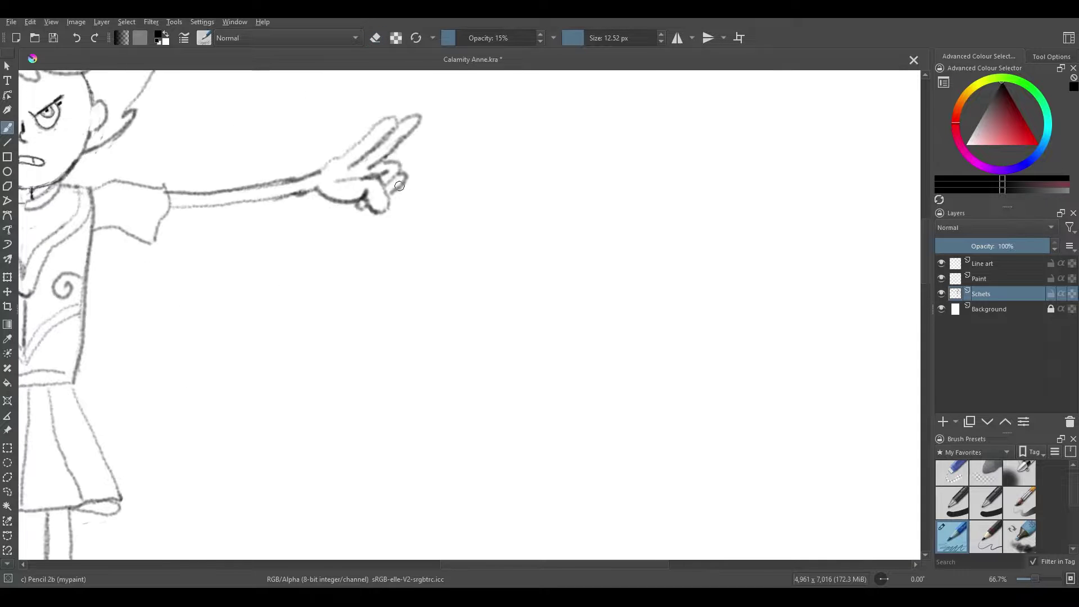
- Clean up the palm and wrist lines of the free hand, erasing the stray marks
key("e")
left_click_drag(371, 178, 326, 192)
key("e")
key("e")
key("e")
key("2")
- Redraw the short sleeve on the free arm with darker, cleaner lines
key("e")
scroll(418, 196, "up", 3)
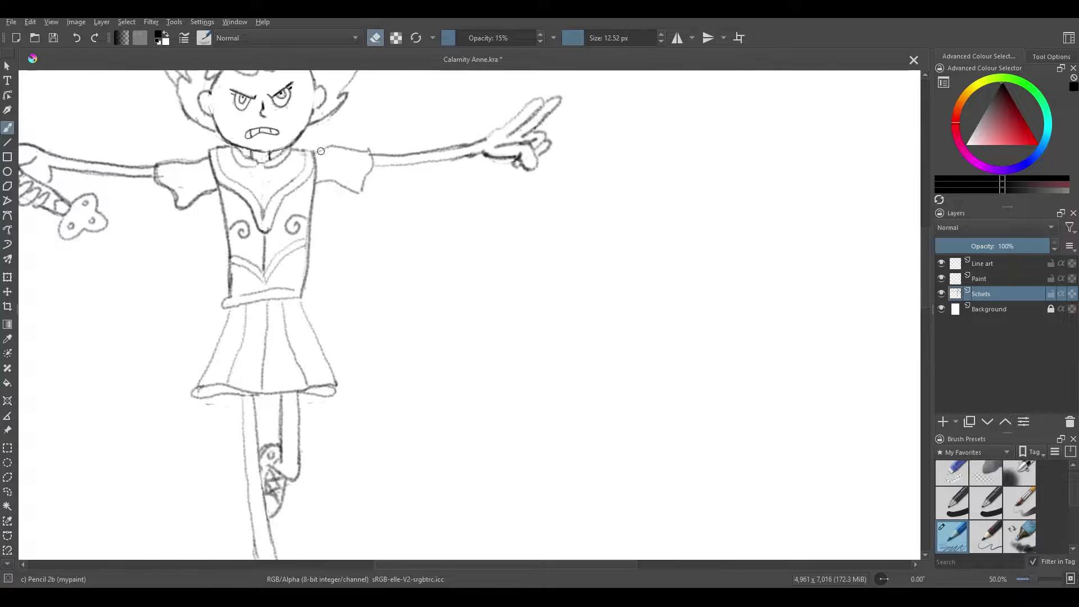
left_click_drag(344, 189, 359, 155)
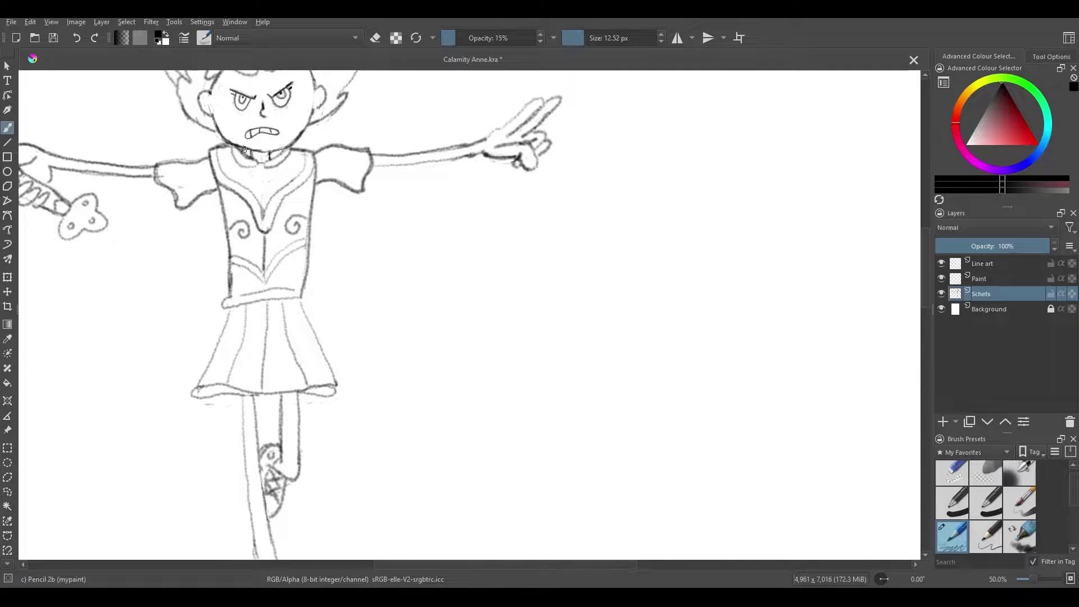
- Darken the collar, the V-shaped neckline trim, the lower chevron bands and the waist line of the vest
mouse_move(243, 148)
left_mouse_down()
mouse_move(278, 162)
mouse_move(278, 192)
mouse_move(224, 175)
left_mouse_up()
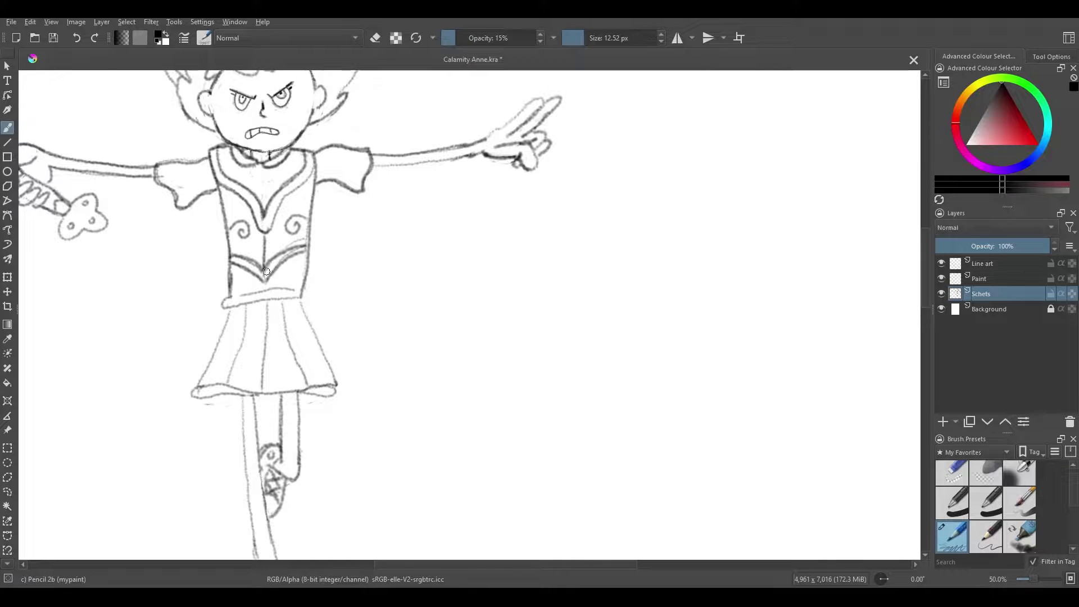
left_click_drag(267, 272, 292, 255)
left_click_drag(239, 292, 298, 289)
- Erase the whole free hand at the end of the outstretched arm
key("minus")
key("minus")
key("e")
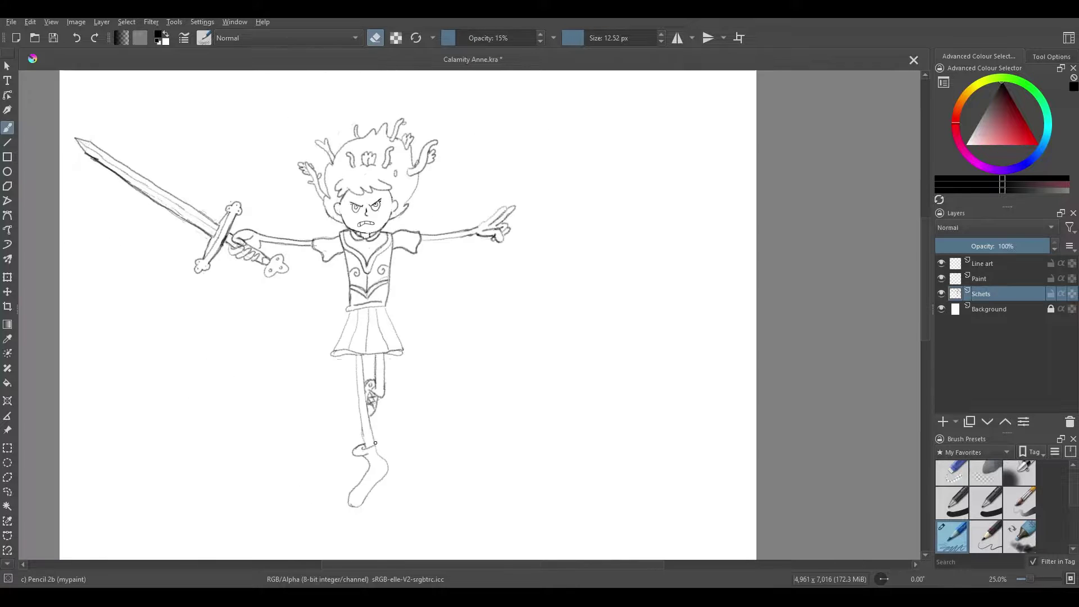
key("e")
key("minus")
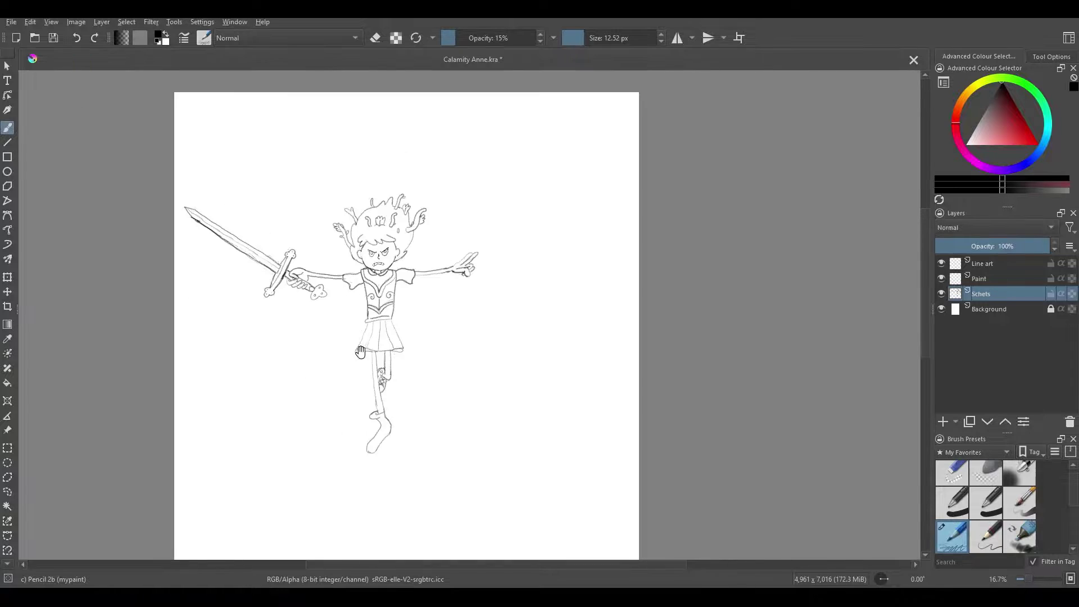
key("plus")
key("plus")
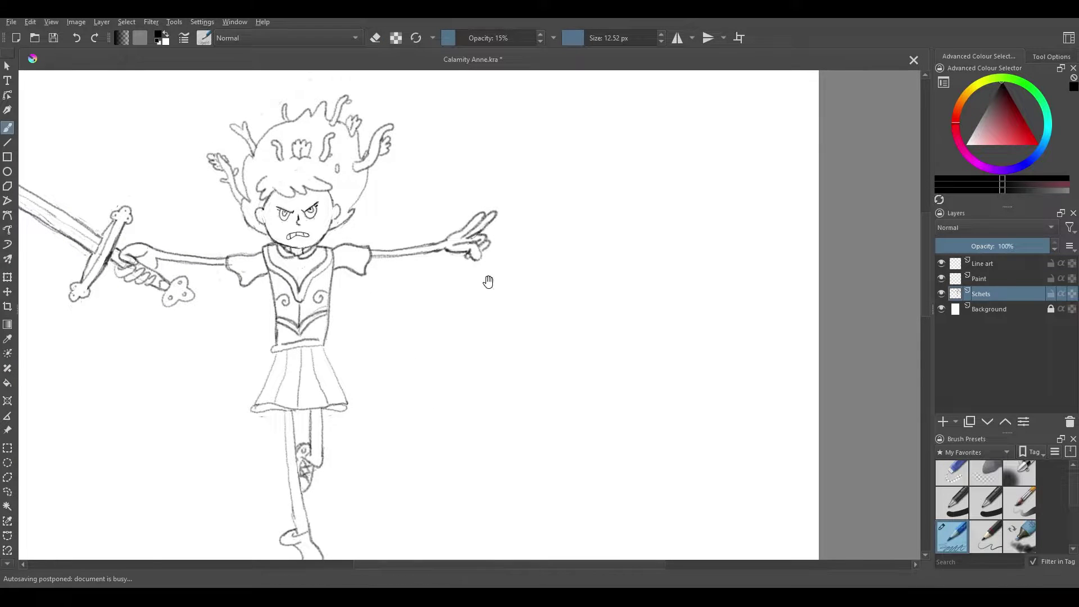
key("plus")
key("plus")
key("plus")
key("e")
mouse_move(477, 207)
left_mouse_down()
mouse_move(444, 202)
mouse_move(484, 234)
mouse_move(469, 199)
mouse_move(502, 206)
mouse_move(534, 96)
mouse_move(387, 191)
mouse_move(477, 185)
mouse_move(387, 244)
left_mouse_up()
key("e")
key("e")
key("e")
key("e")
key("e")
key("e")
- Redraw the free hand's lower palm curve, bent thumb and curled finger with a 9.05 px pencil
mouse_move(377, 202)
left_mouse_down()
mouse_move(429, 226)
mouse_move(487, 193)
mouse_move(532, 212)
mouse_move(477, 216)
mouse_move(525, 229)
mouse_move(534, 211)
left_mouse_up()
key("e")
key("e")
left_click_drag(473, 205, 528, 218)
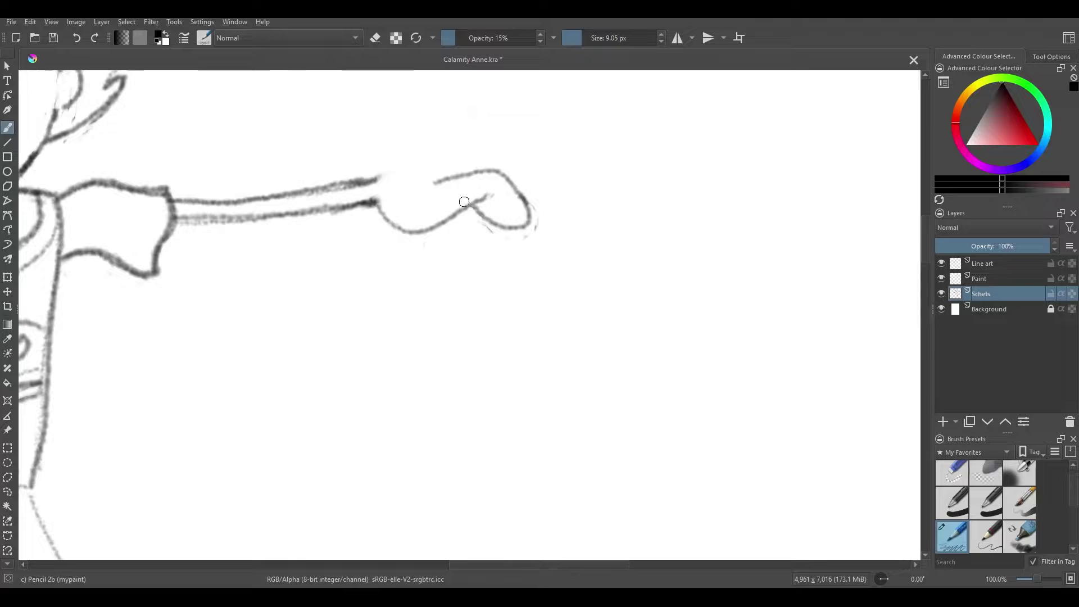
key("minus")
key("minus")
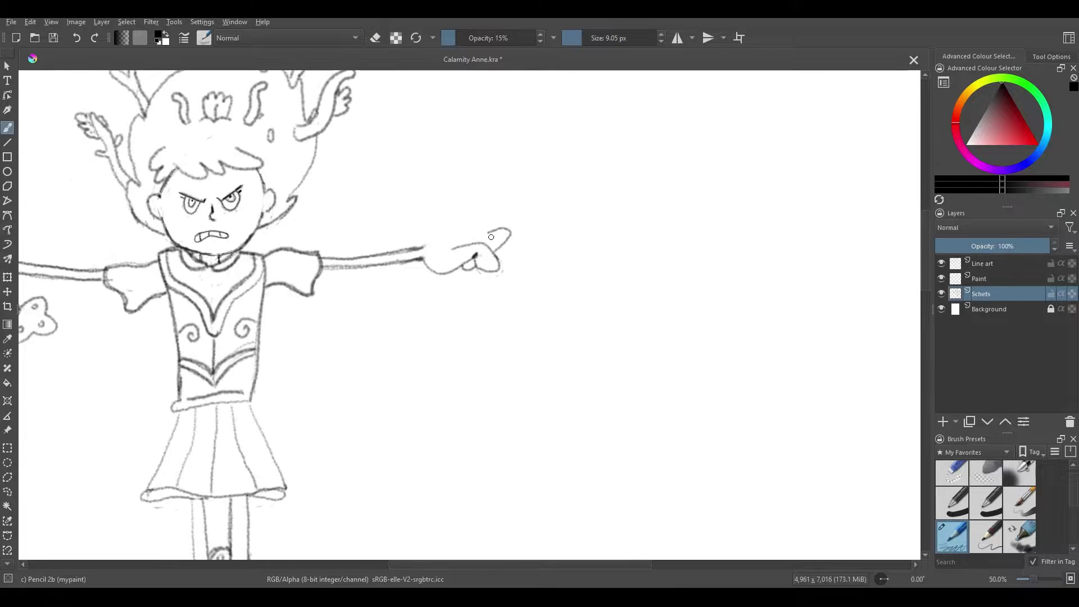
- Try two long extended fingers on the free hand, and erase the fingers and thumb except for the lower palm curve
left_click_drag(423, 247, 471, 225)
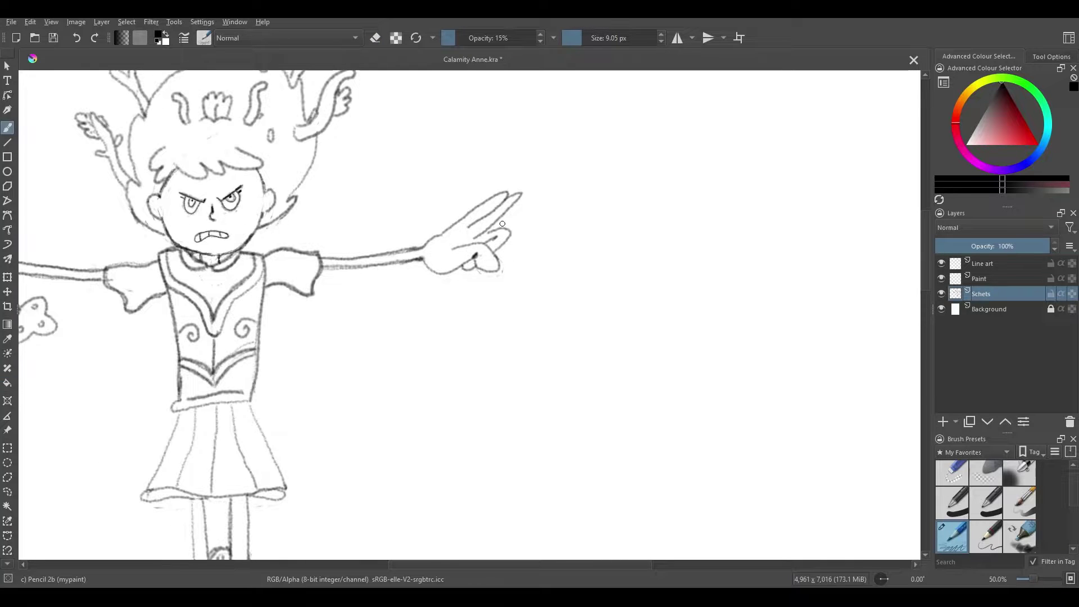
key("ctrl+z")
left_click_drag(566, 118, 529, 85)
key("e")
left_click_drag(460, 216, 416, 225)
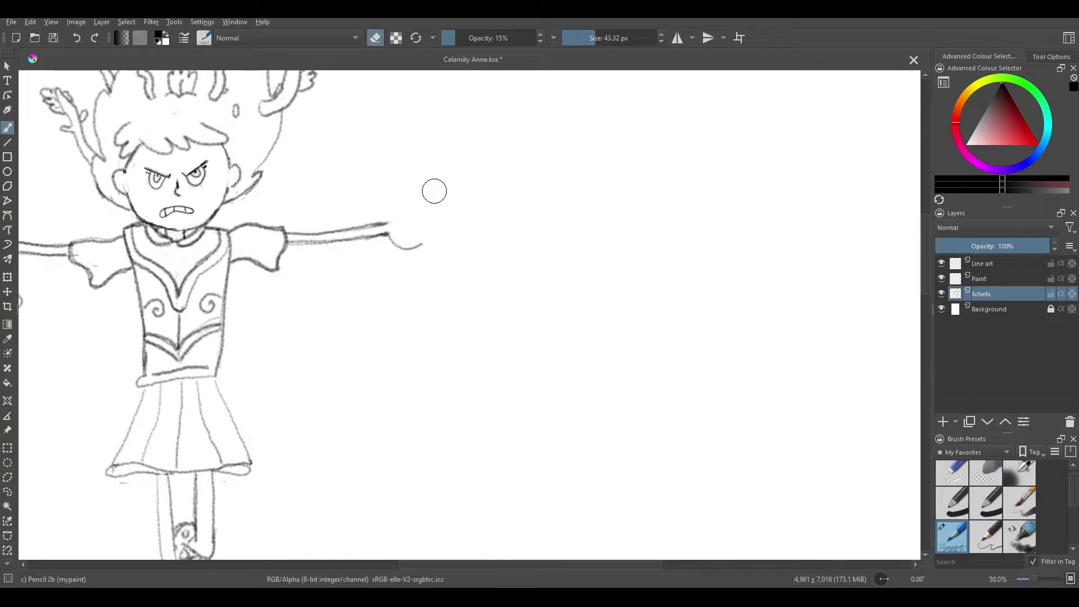
- Redraw the free hand with a bent thumb, curled lower fingers and two long extended fingers using the 9.05 px pencil
key("e")
key("minus")
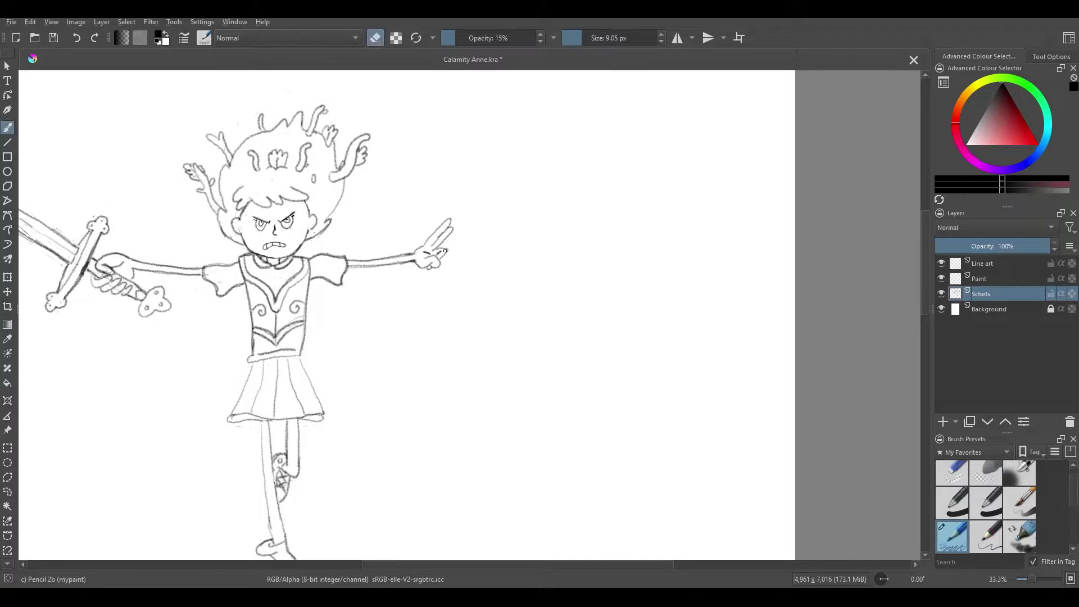
left_click_drag(417, 213, 395, 317)
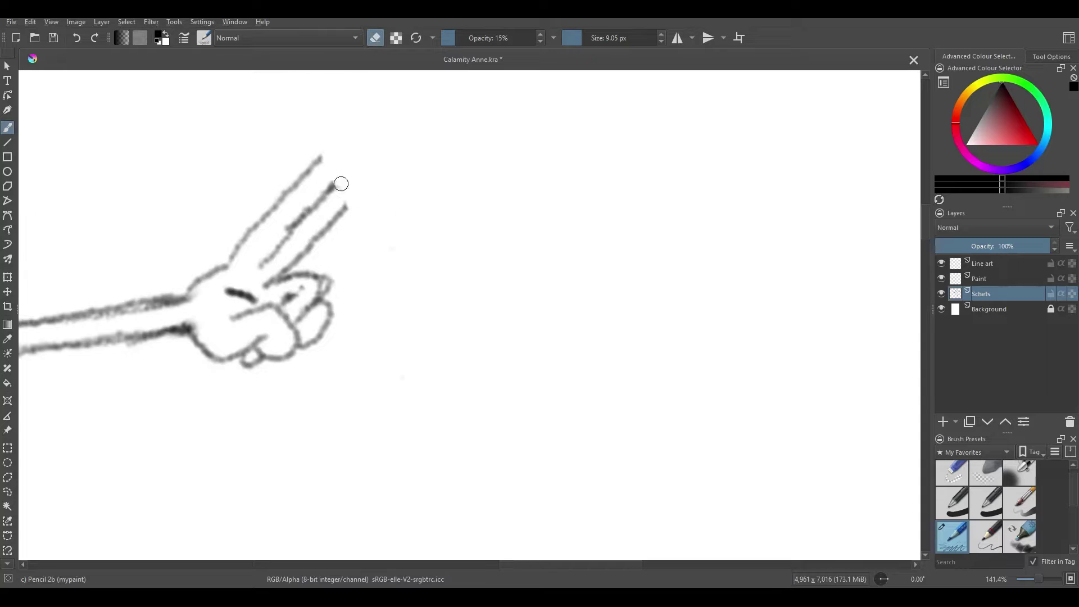
- Erase the tips of the free hand's two extended fingers and redraw them with rounded ends
left_click_drag(331, 177, 349, 210)
key("e")
key("e")
key("e")
key("e")
key("e")
- Redraw the free hand's palm crease, darken the curled finger lines and erase the small bump below the thumb
mouse_move(286, 278)
left_mouse_down()
mouse_move(316, 286)
mouse_move(279, 306)
mouse_move(225, 297)
left_mouse_up()
key("e")
key("e")
key("e")
left_click_drag(261, 297, 216, 306)
key("e")
left_click_drag(254, 360, 247, 358)
key("e")
left_click_drag(242, 355, 264, 362)
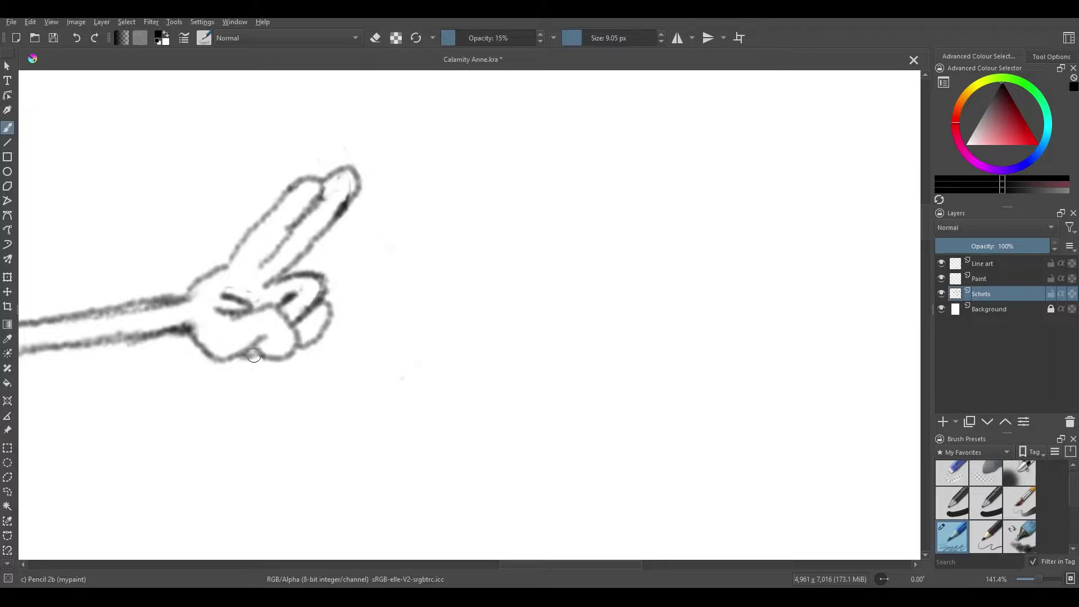
scroll(256, 337, "up", 3)
key("e")
key("e")
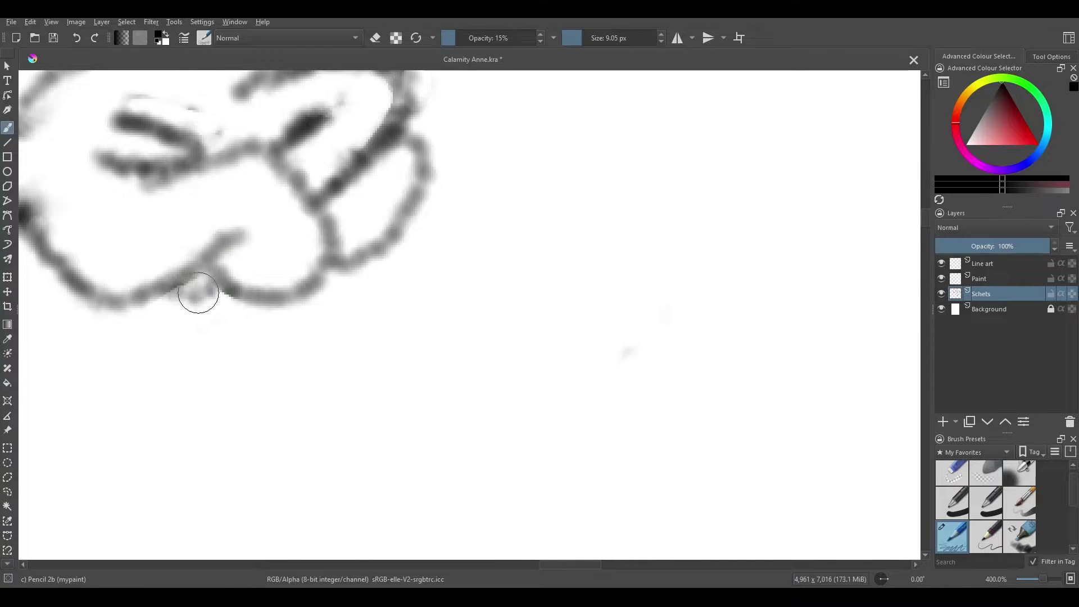
- Select the whole figure with a rectangular selection, move it towards the middle of the page and deselect it
key("minus")
key("minus")
key("minus")
key("minus")
key("minus")
key("minus")
key("minus")
key("minus")
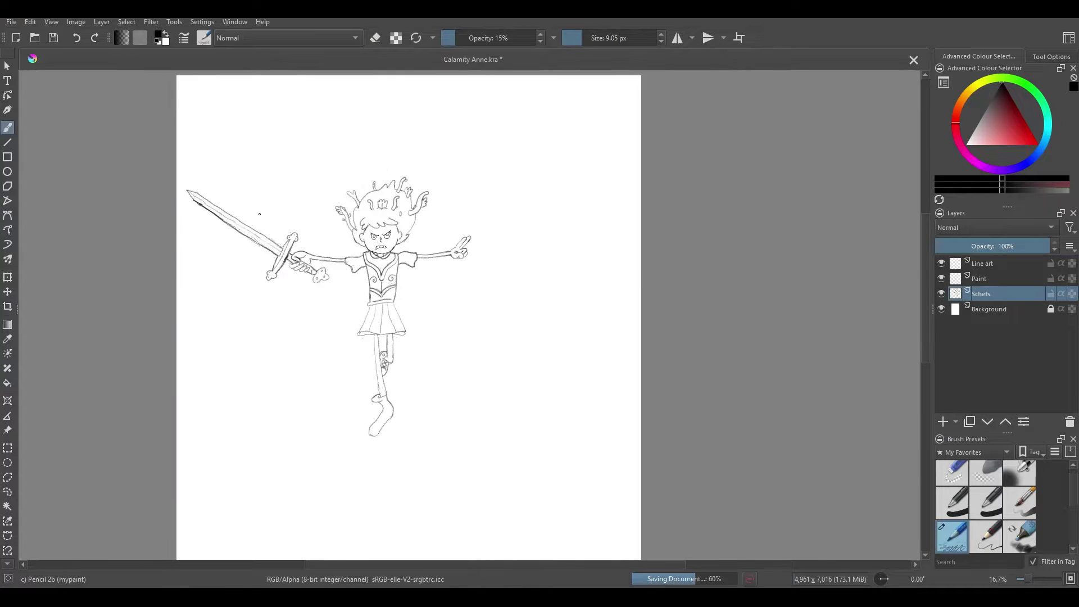
left_click(7, 448)
scroll(216, 184, "down", 1)
left_click_drag(194, 153, 448, 445)
left_click(14, 292)
left_click_drag(327, 301, 361, 356)
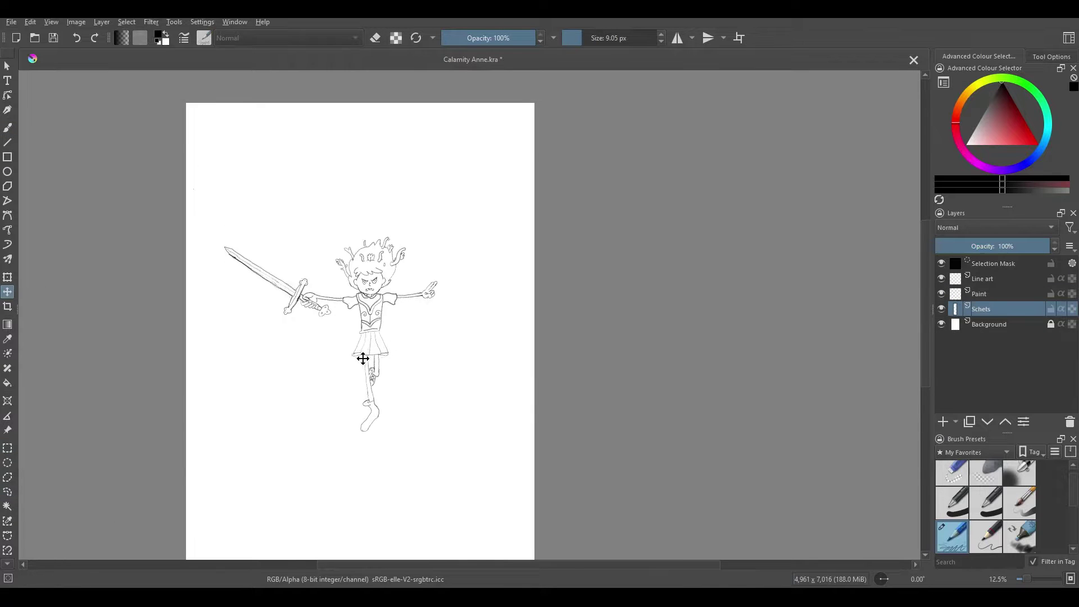
key("ctrl+r")
key("ctrl+shift+a")
key("plus")
key("plus")
key("plus")
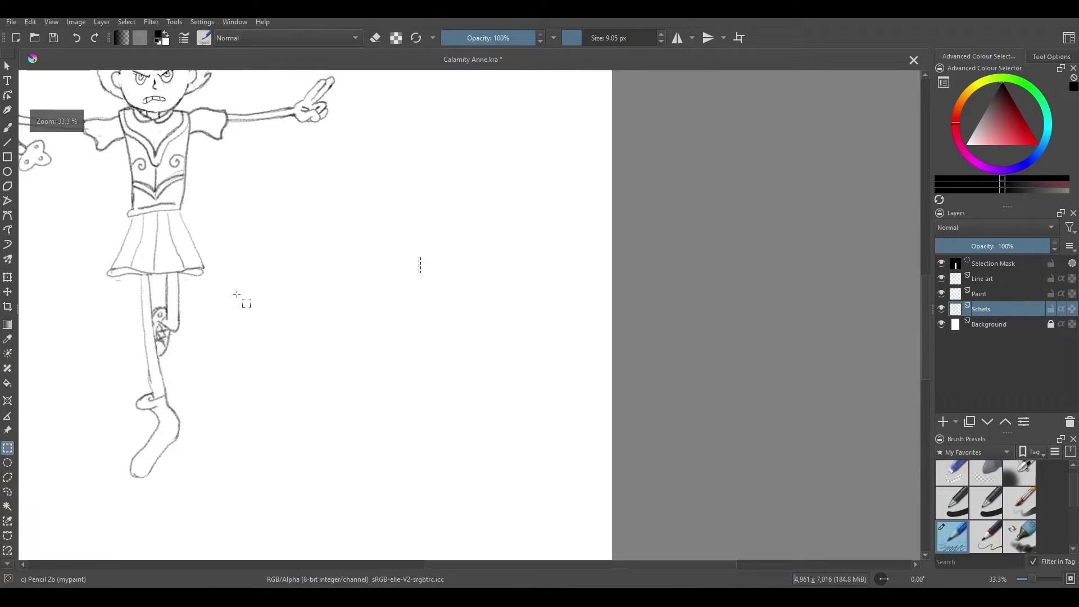
- Add a tall coral-like growth at the top of the head and erase the hair outline crossing it
key("b")
key("minus")
left_click_drag(362, 276, 339, 349)
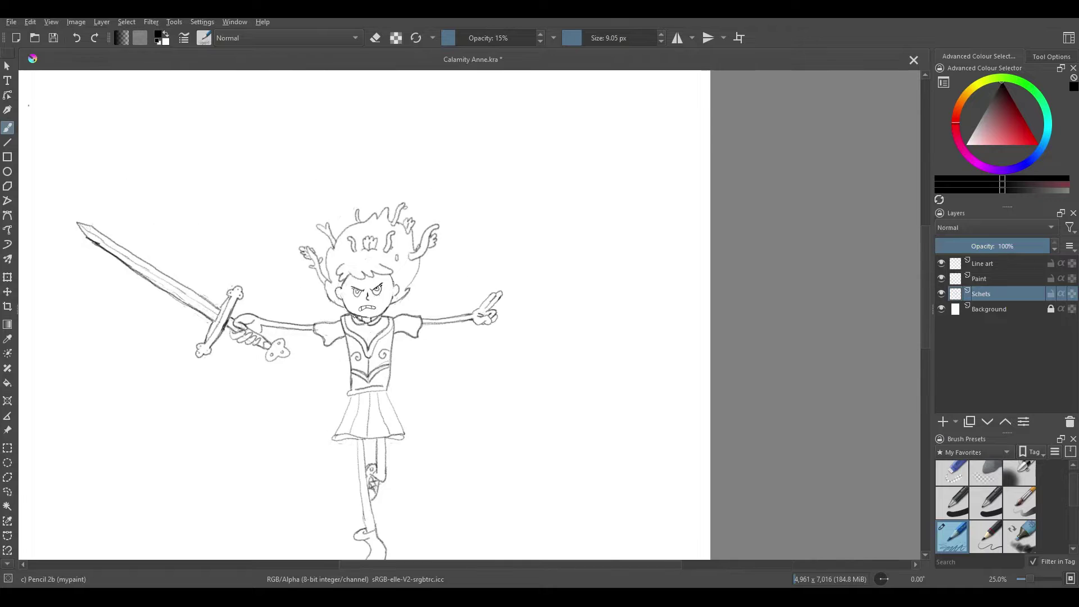
key("plus")
key("plus")
key("plus")
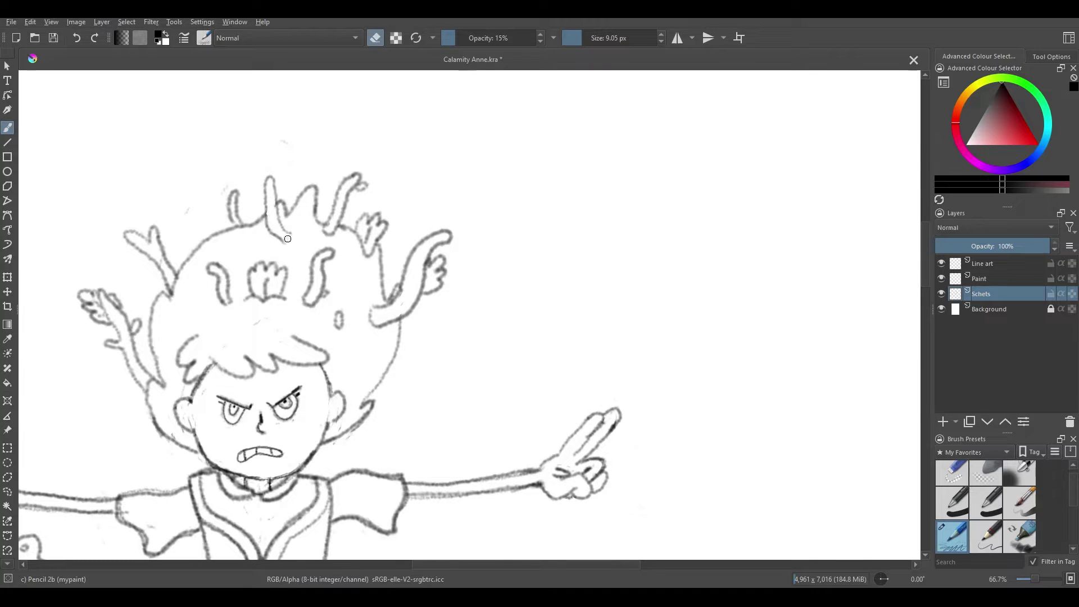
key("e")
key("minus")
key("minus")
key("plus")
key("plus")
key("plus")
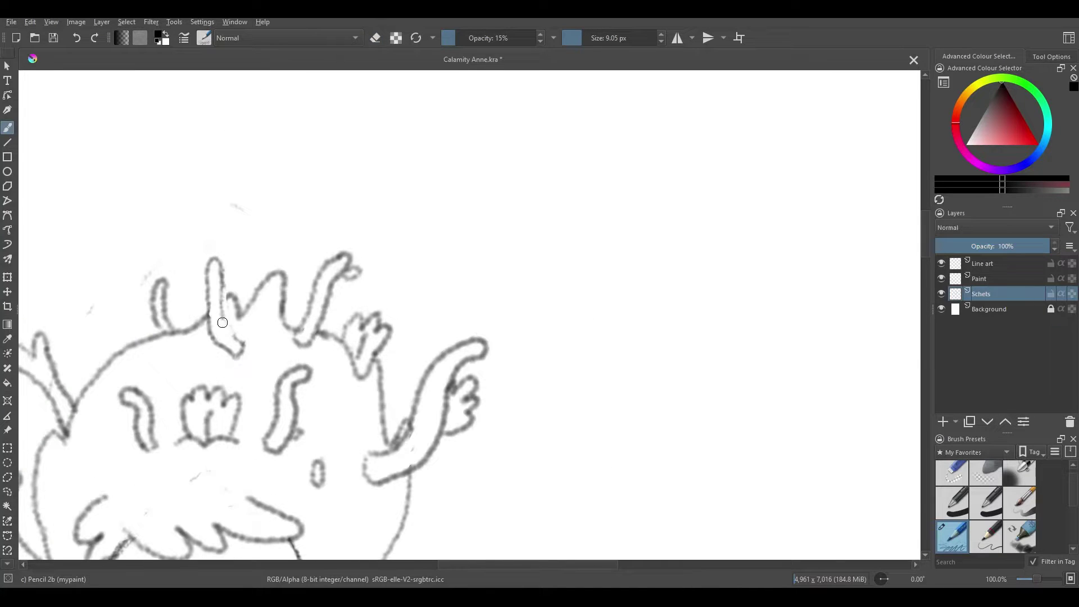
- Select the lower end of the sword's crossguard with a polygonal selection, move it closer to the blade and deselect it
key("minus")
left_click_drag(67, 252, 260, 253)
key("e")
left_click(7, 477)
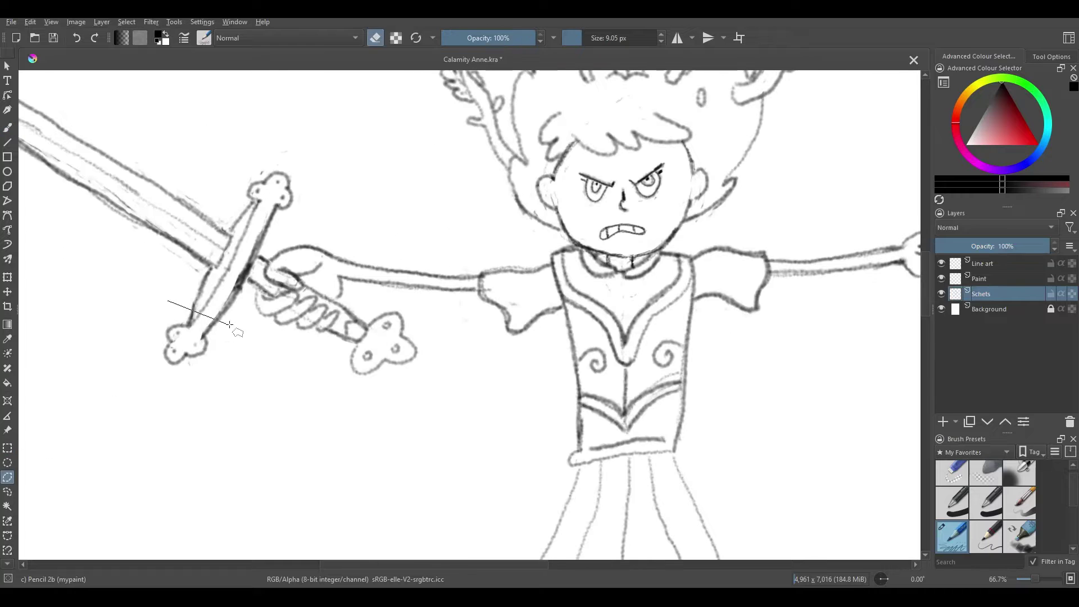
left_click(168, 301)
left_click(228, 325)
left_click(193, 394)
double_click(141, 370)
left_click_drag(192, 349, 200, 338)
key("ctrl+shift+a")
- Redraw the lower crossguard edge to join the moved end piece and erase the stray lines beside it
key("b")
key("e")
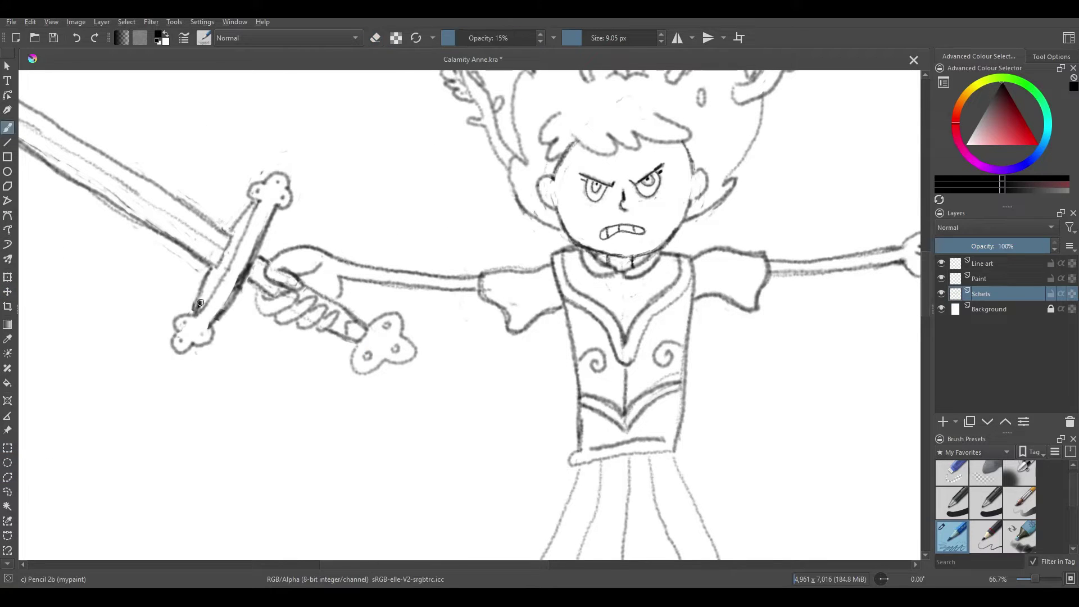
key("e")
mouse_move(209, 271)
left_mouse_down()
mouse_move(193, 305)
mouse_move(200, 277)
left_mouse_up()
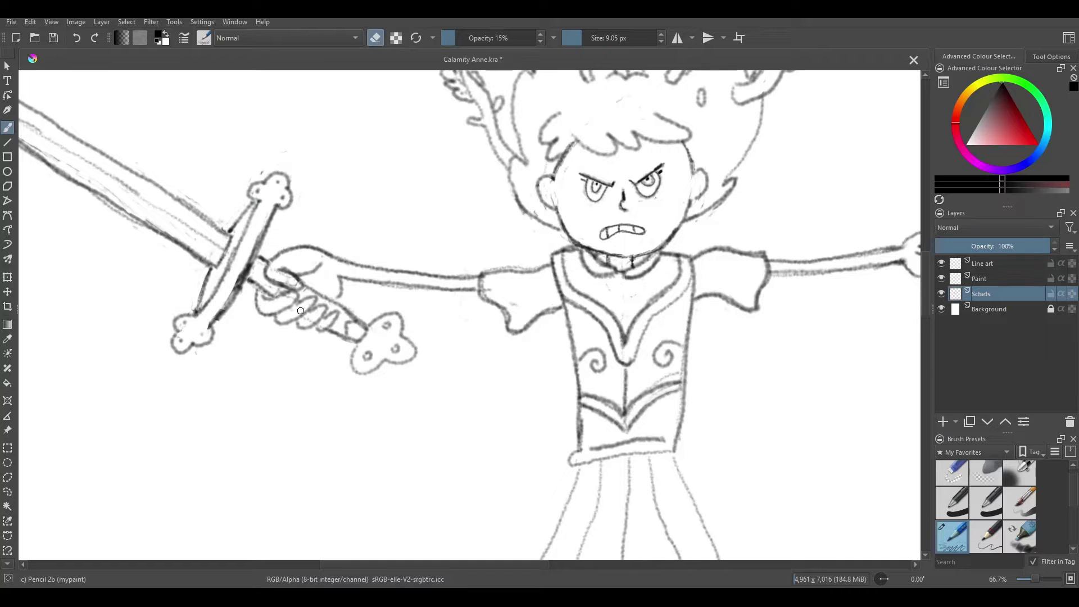
- Darken the skirt's side edges, curved hem folds and vertical pleat lines with the pencil
key("minus")
key("plus")
key("e")
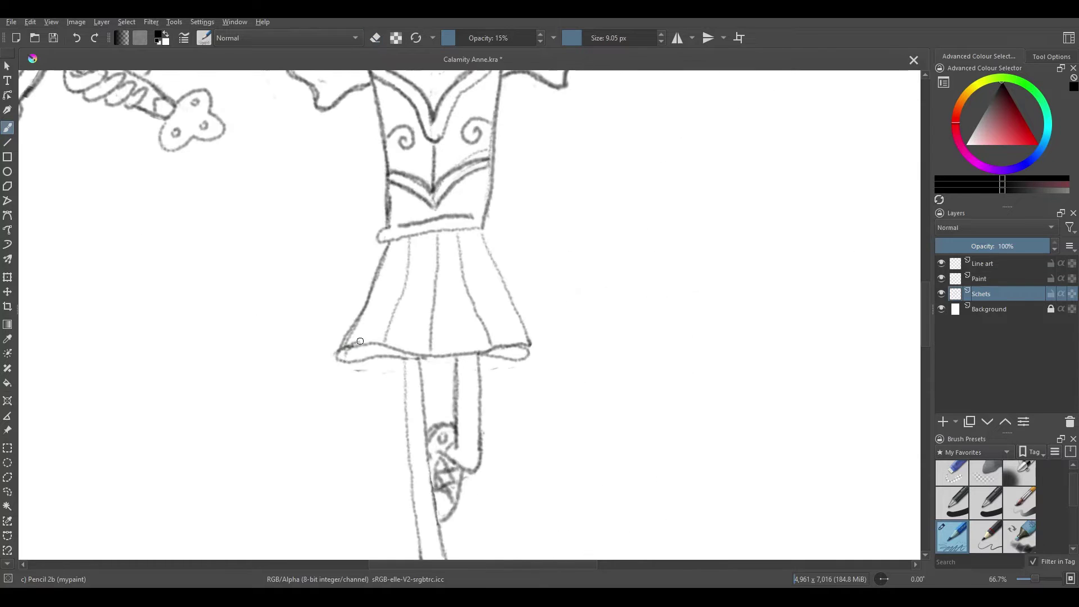
left_click_drag(362, 341, 484, 350)
left_click_drag(353, 347, 422, 358)
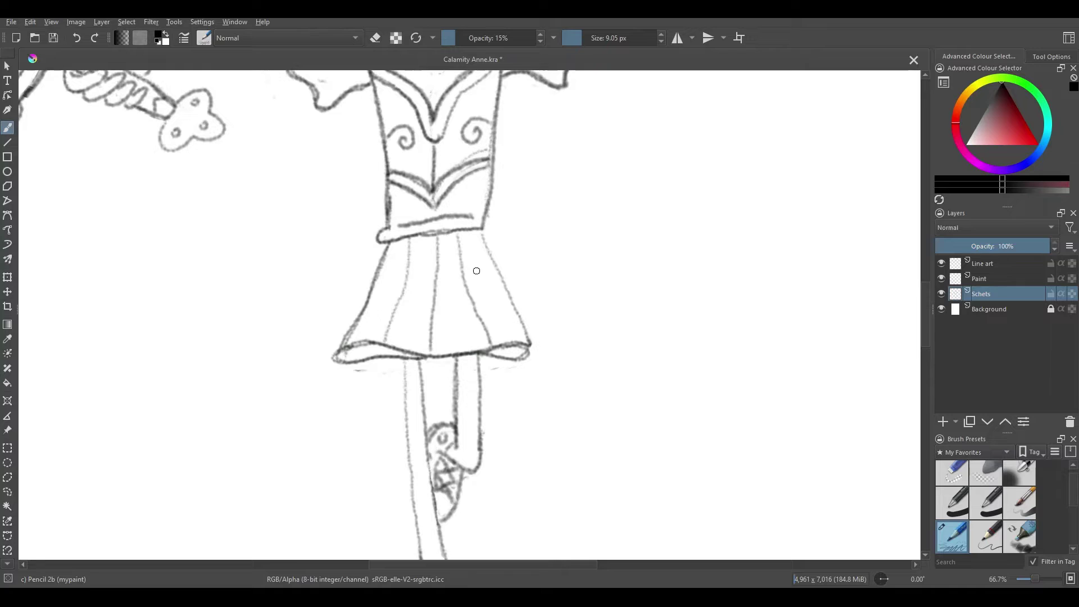
left_click_drag(477, 228, 531, 342)
left_click_drag(456, 235, 492, 344)
mouse_move(437, 236)
left_mouse_down()
mouse_move(432, 354)
mouse_move(387, 339)
left_mouse_up()
- Erase the faint outer line of the straight leg and redraw it darker from the skirt hem to the ankle
left_click_drag(474, 476, 427, 235)
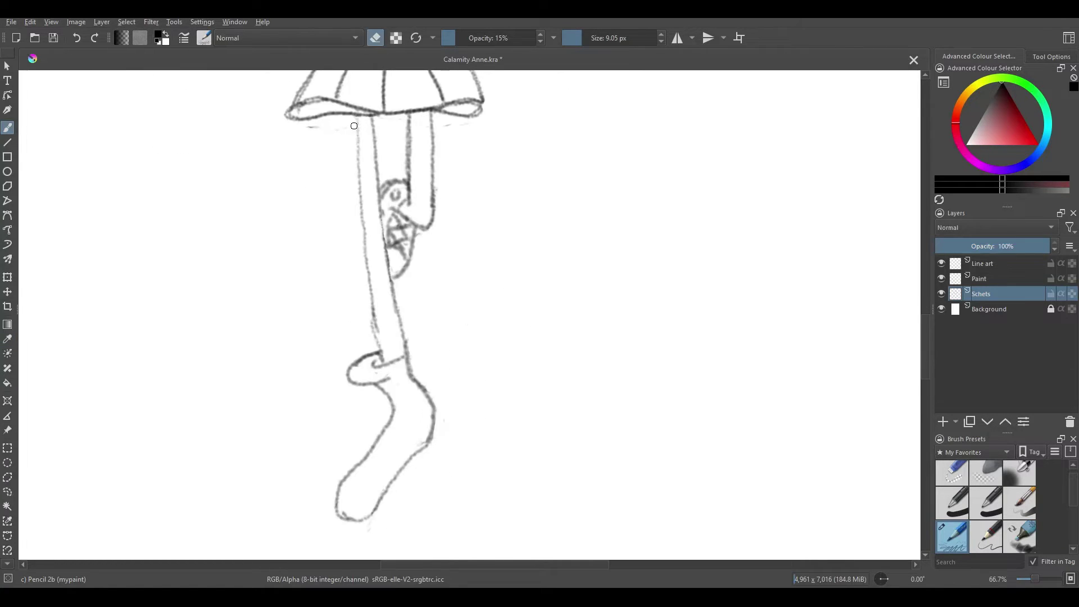
left_click_drag(355, 115, 357, 222)
key("e")
key("e")
left_click_drag(356, 163, 381, 353)
key("e")
key("minus")
key("minus")
key("minus")
key("minus")
left_click_drag(381, 271, 357, 301)
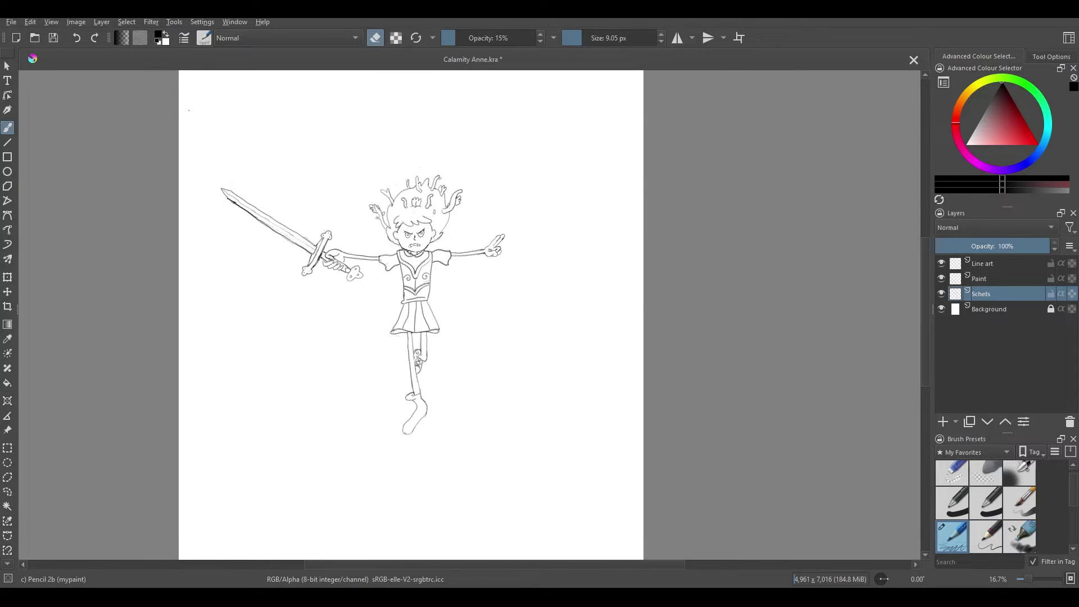